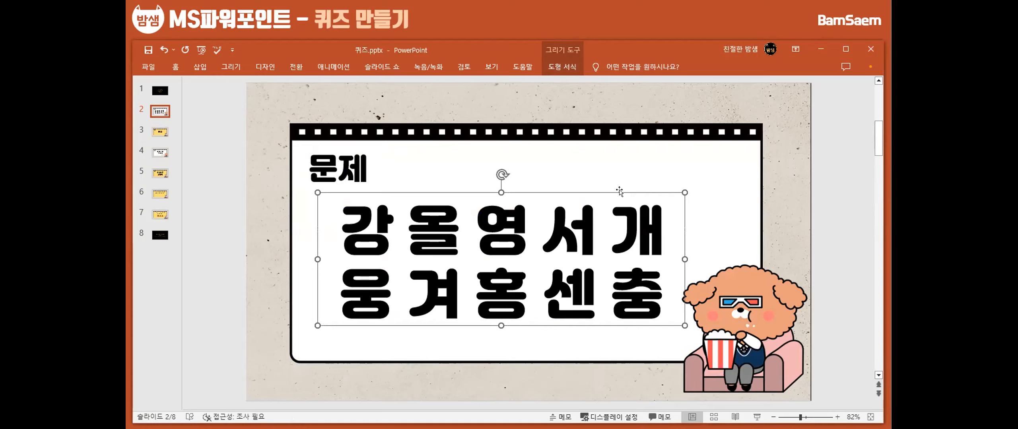
Open answer slide 3 (영웅) and preview the 구겨지기 transition on it
left_click(156, 133)
key("Up")
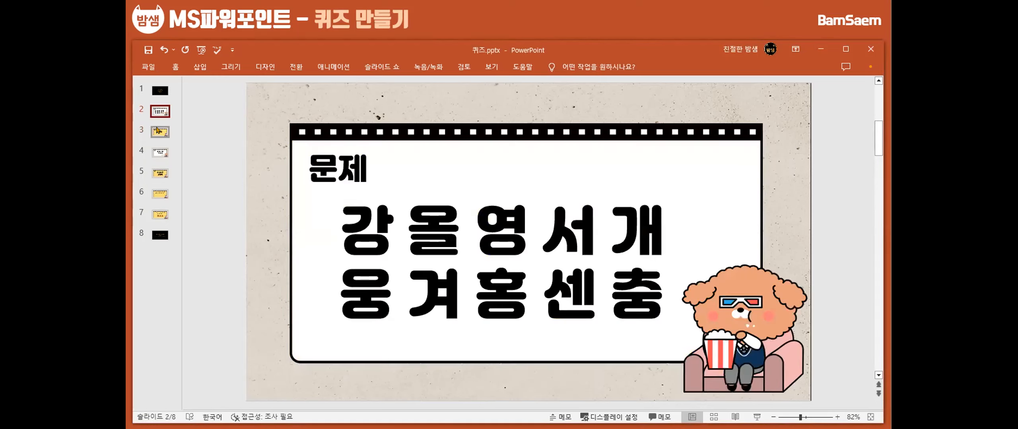
left_click(158, 130)
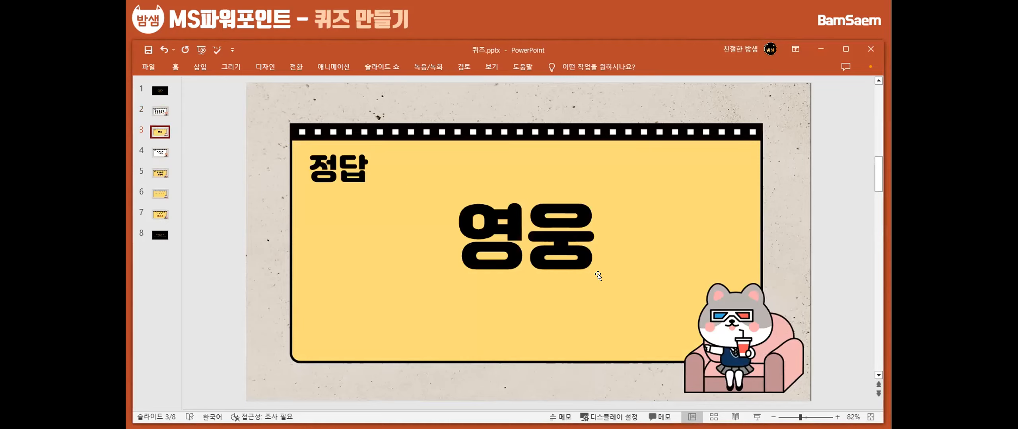
left_click(296, 67)
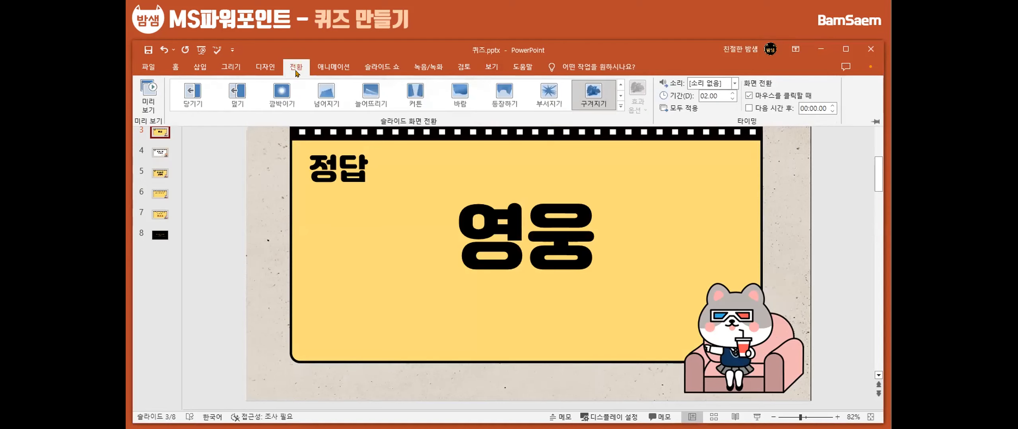
left_click(621, 106)
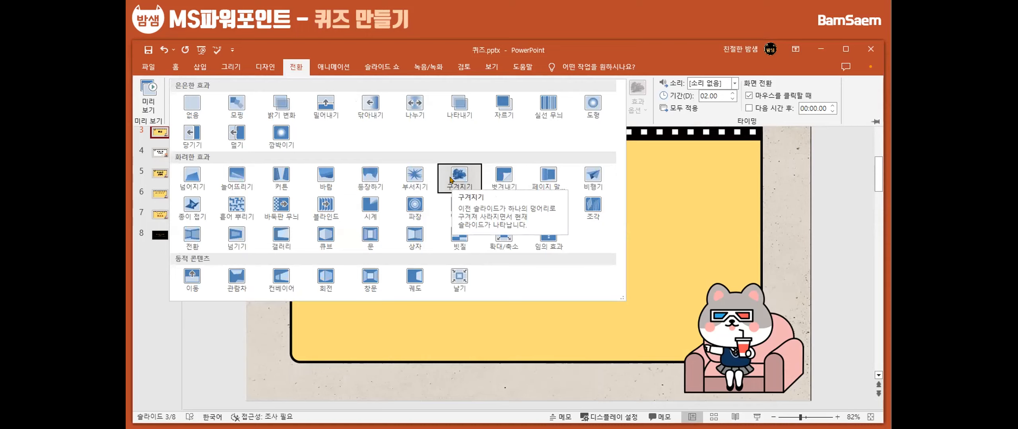
left_click(147, 103)
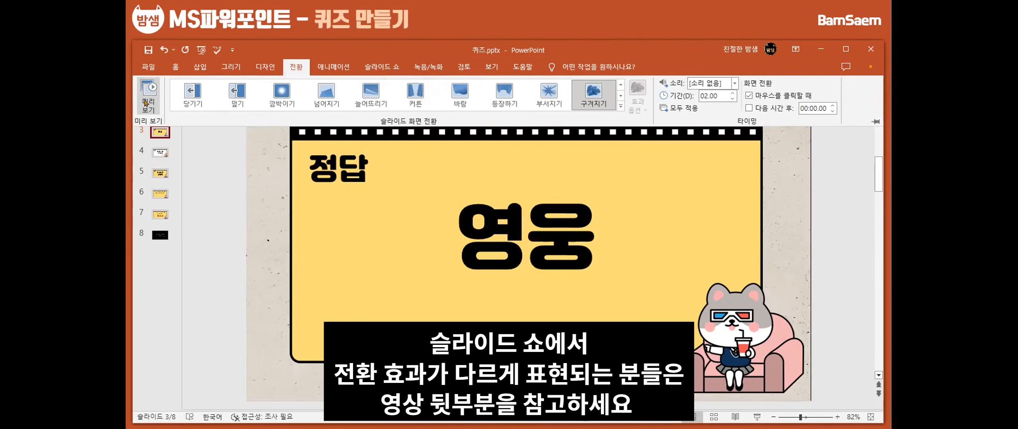
Try the 부서지기 and 깜박이기 transitions on slide 3, previewing each one
left_click(547, 94)
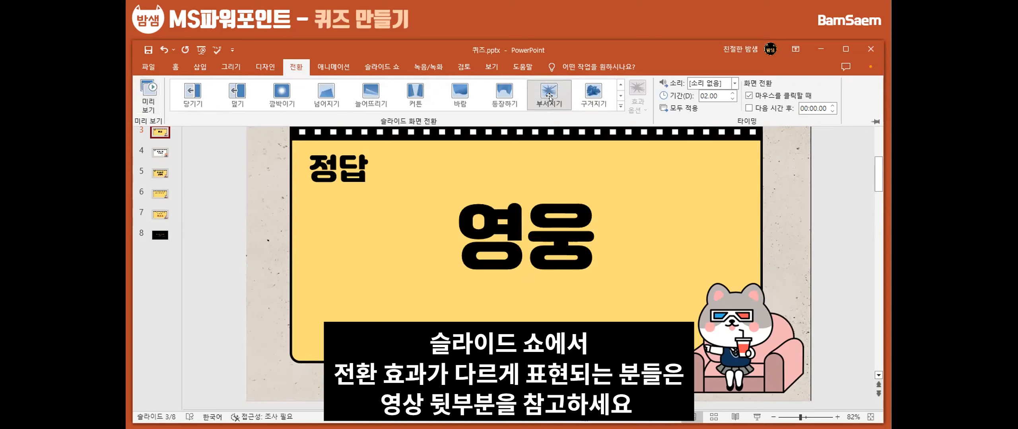
left_click(148, 89)
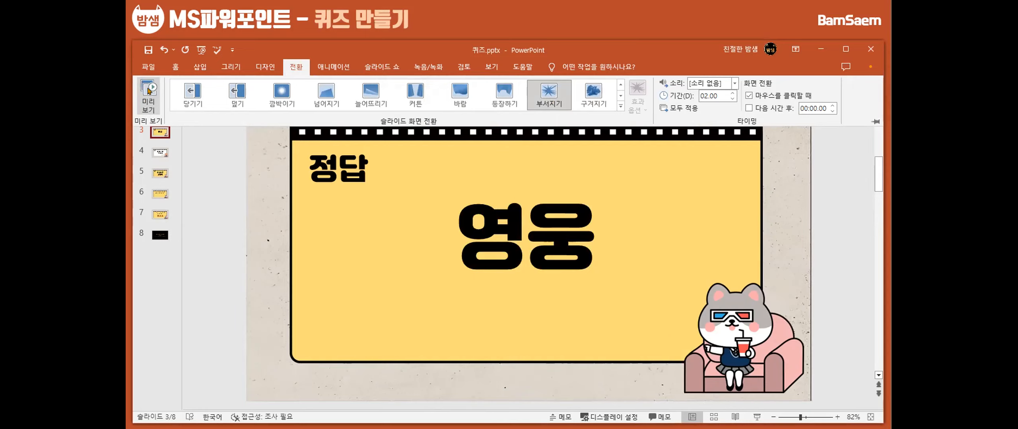
left_click(282, 92)
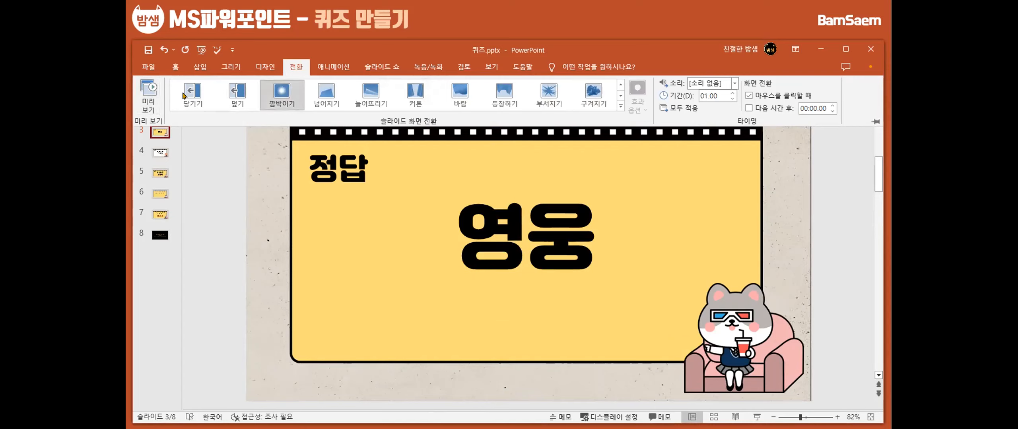
left_click(153, 95)
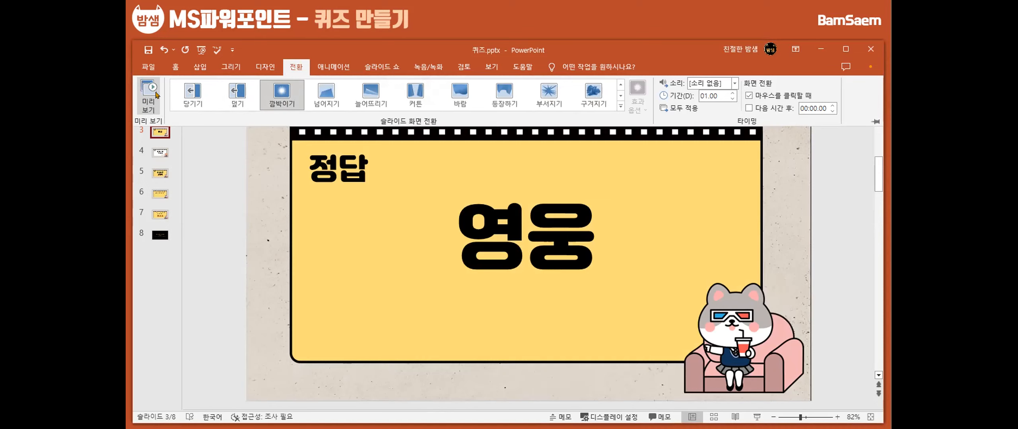
Try the 종이 접기 transition with an effect option and the 비행기 transition on slide 3, previewing each one
left_click(620, 107)
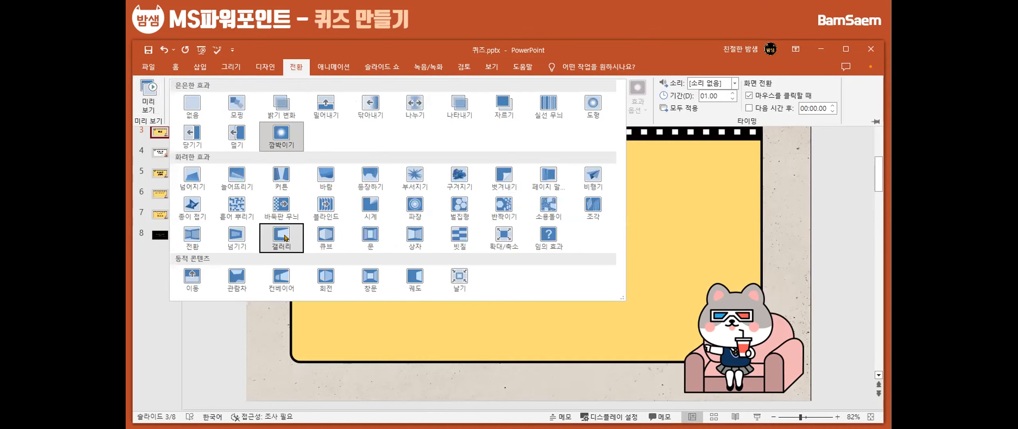
left_click(191, 213)
left_click(149, 99)
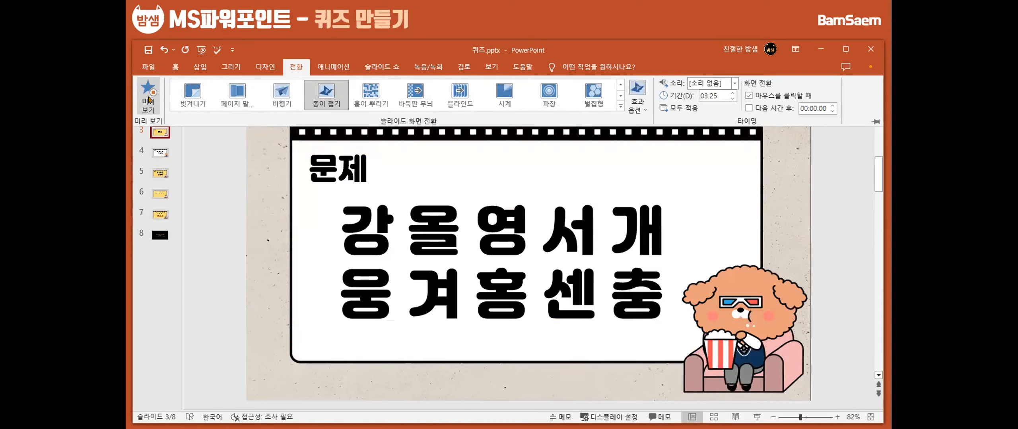
left_click(638, 107)
left_click(640, 152)
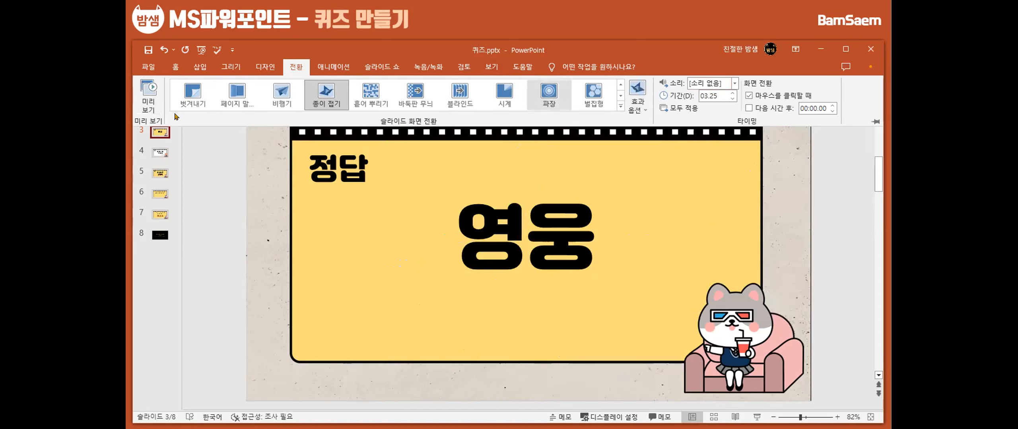
left_click(146, 98)
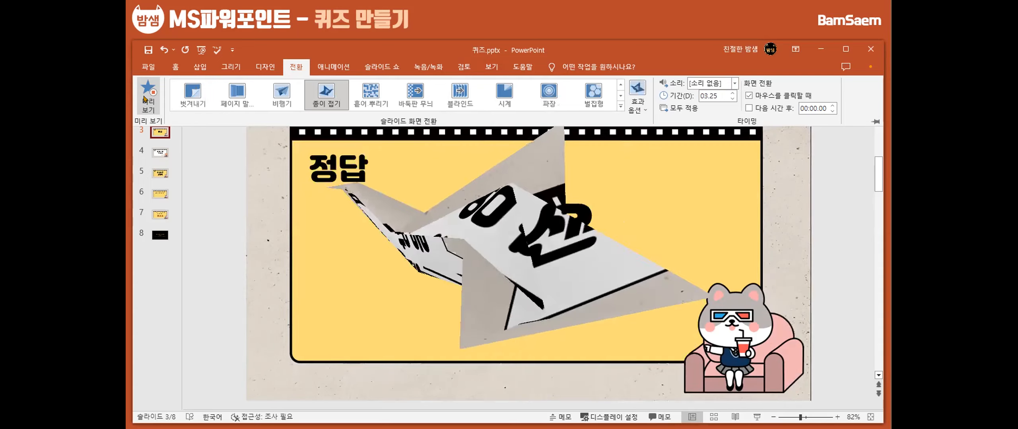
left_click(279, 95)
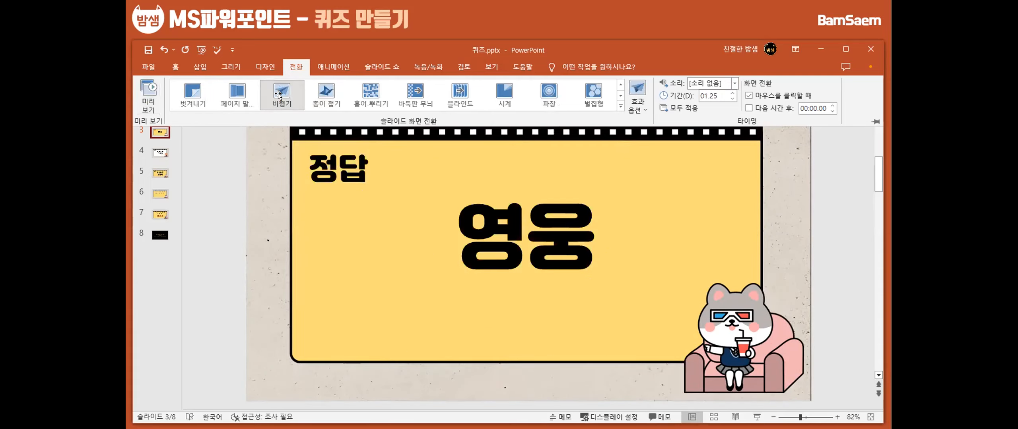
left_click(153, 98)
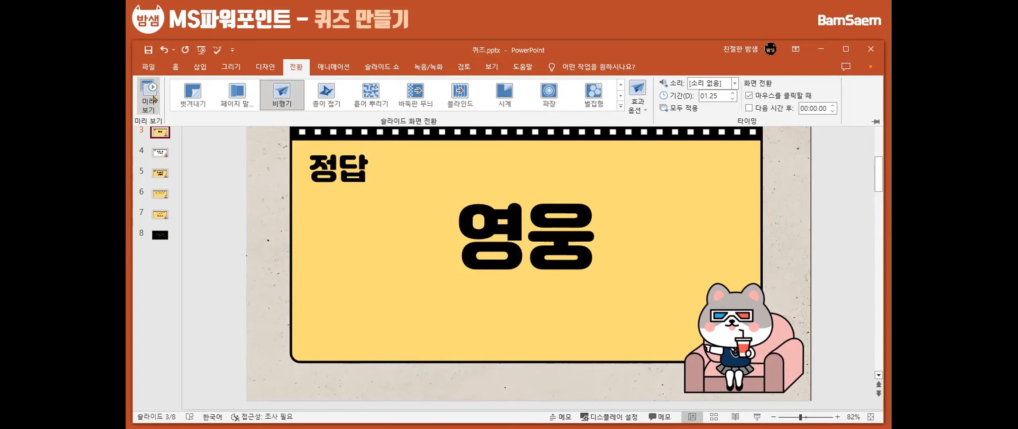
Apply the 흩어 뿌리기 transition to slide 3 and preview it
left_click(620, 106)
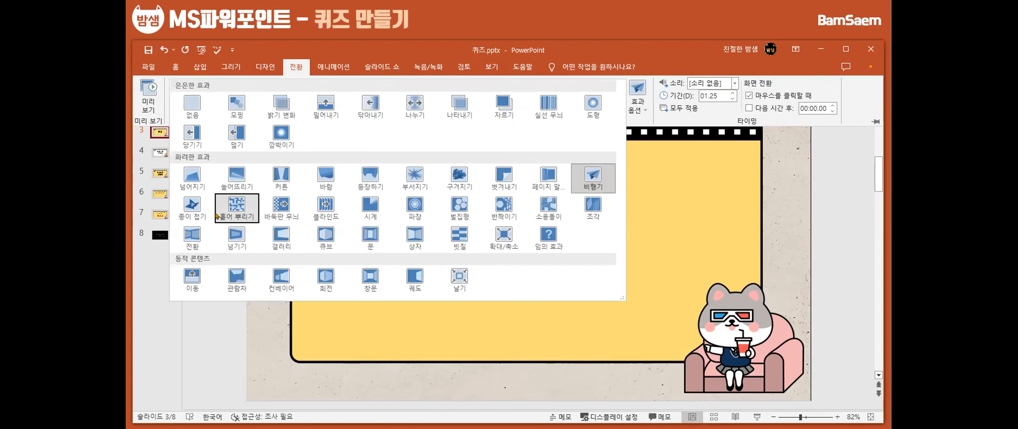
left_click(234, 350)
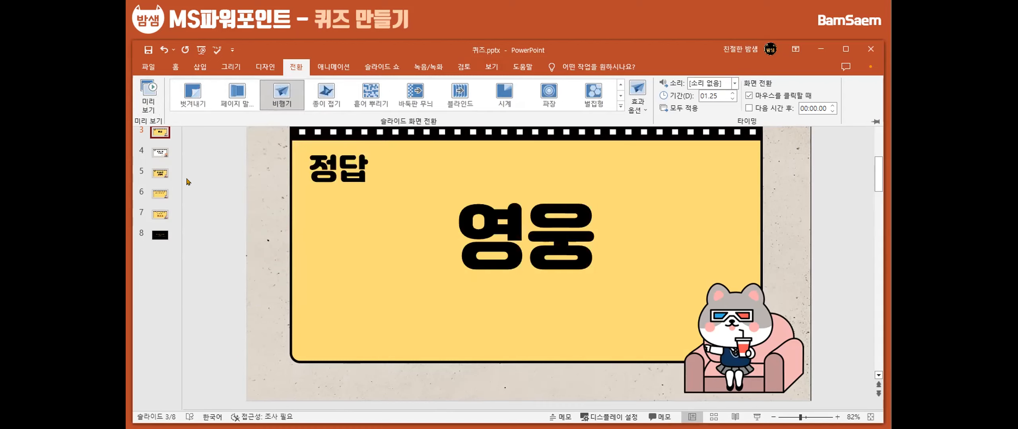
left_click(620, 106)
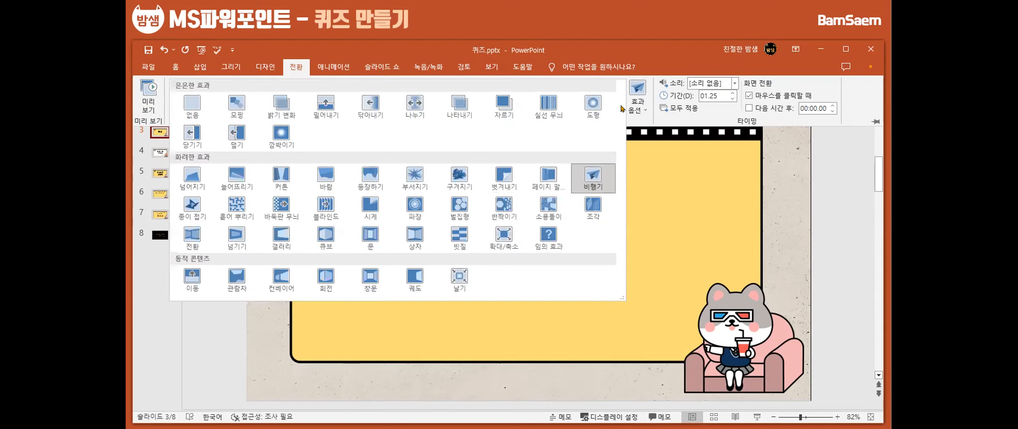
left_click(237, 207)
left_click(148, 105)
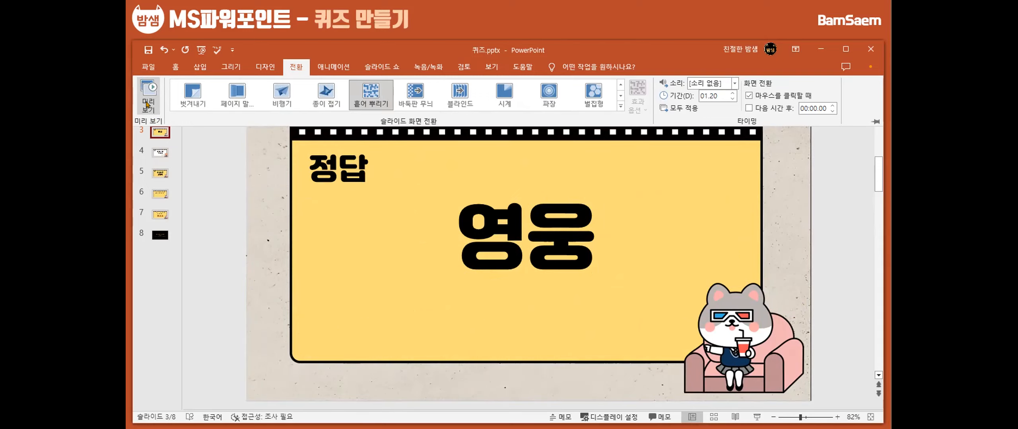
Examine the initial-consonant question on slide 4, its 정답 확인 button, and the answer on slide 5
left_click(159, 154)
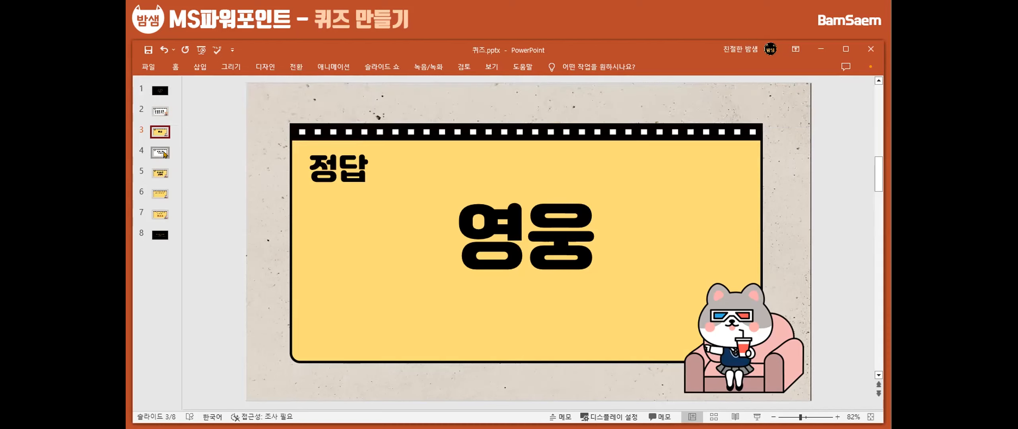
left_click(159, 155)
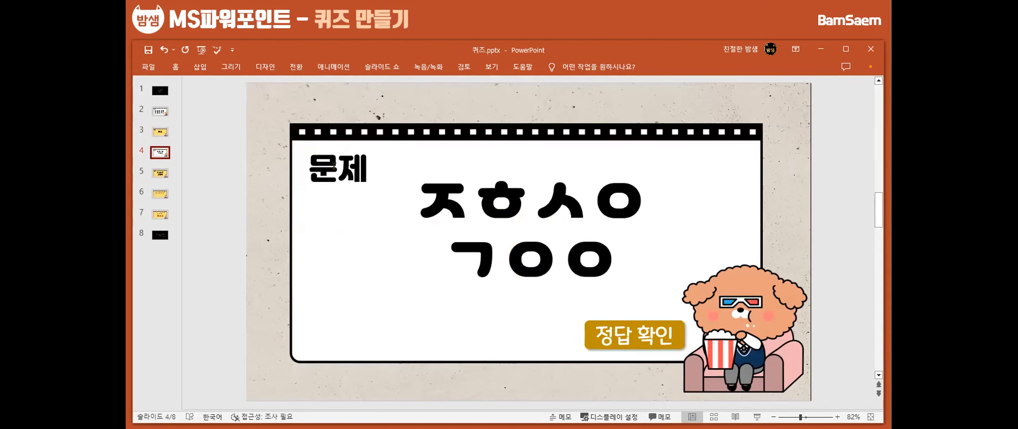
left_click(339, 171)
left_click(157, 174)
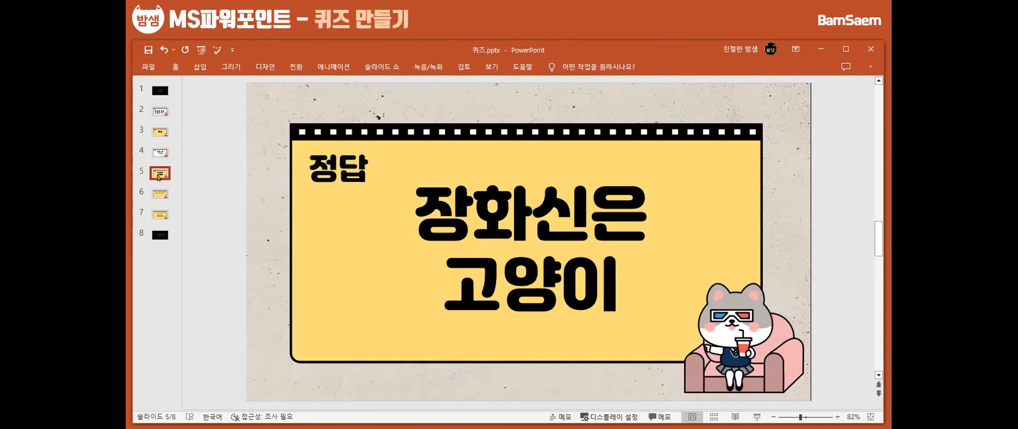
left_click(157, 150)
left_click(688, 233)
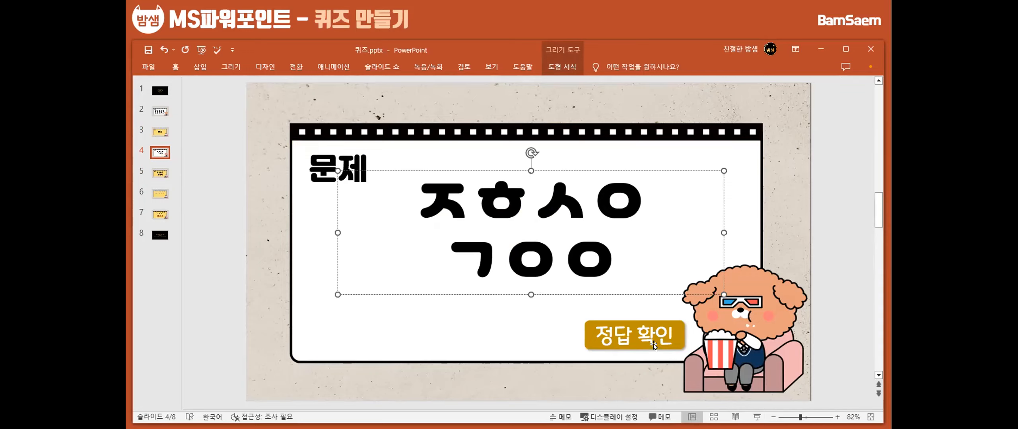
left_click(655, 319)
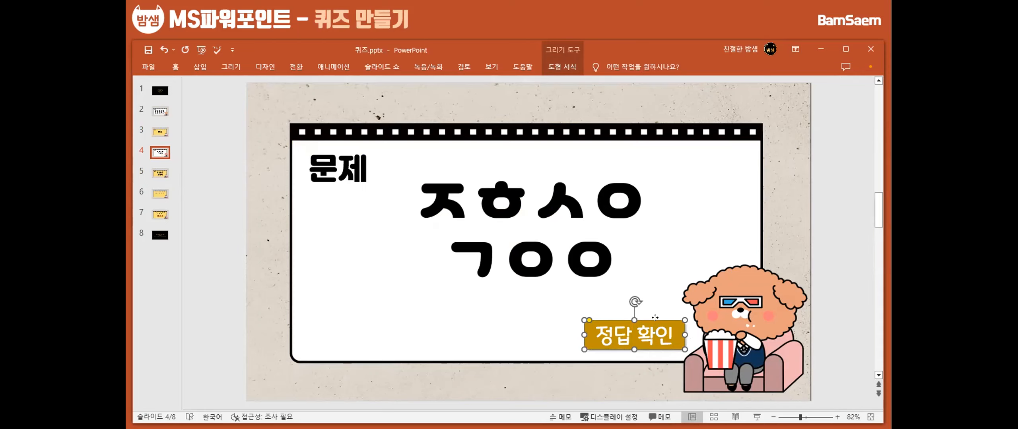
Move the 장화신은 고양이 answer slide from position 5 to the end of the presentation
left_click(163, 173)
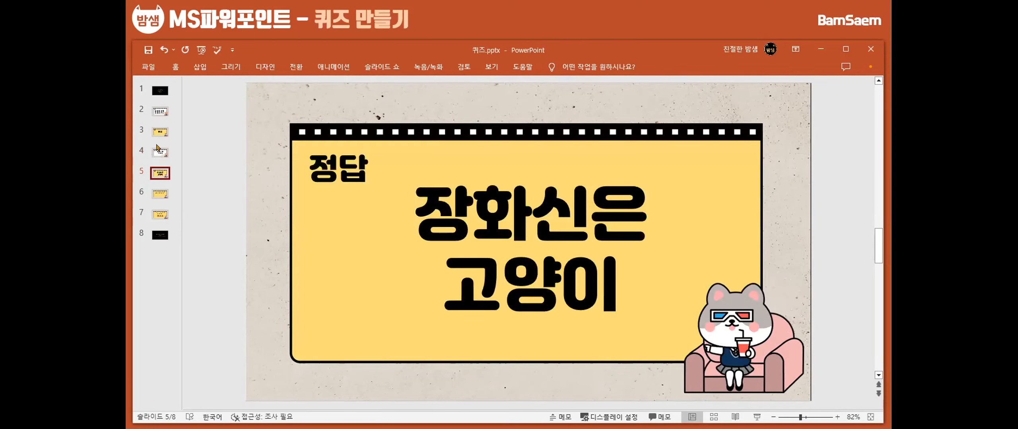
left_click_drag(159, 173, 162, 235)
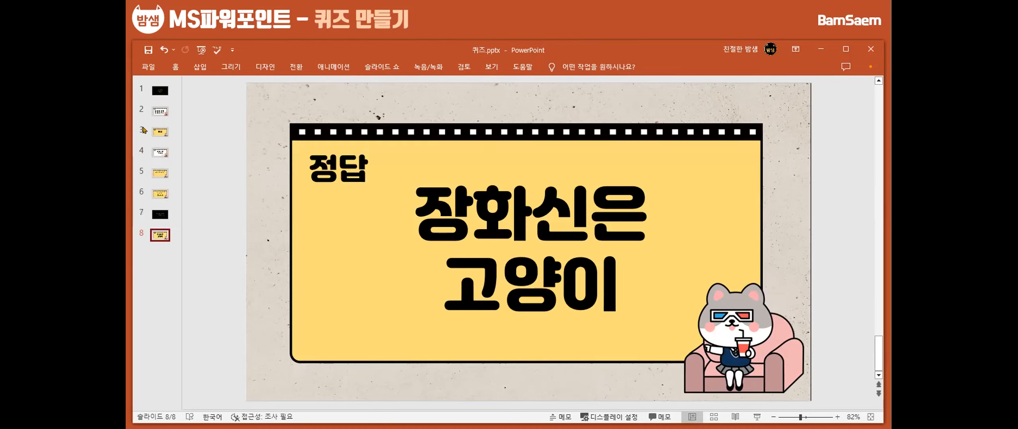
Hyperlink the 정답 확인 button on question slide 4 to slide 8 of the current document
left_click(157, 154)
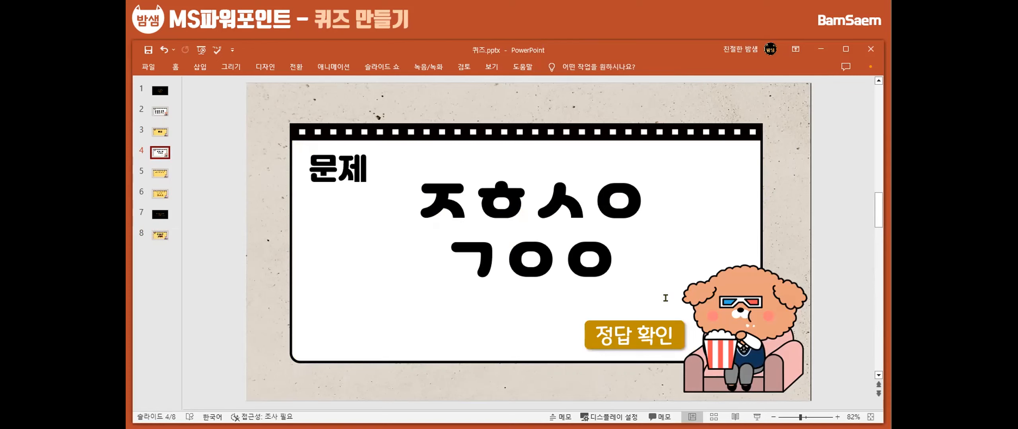
left_click(669, 319)
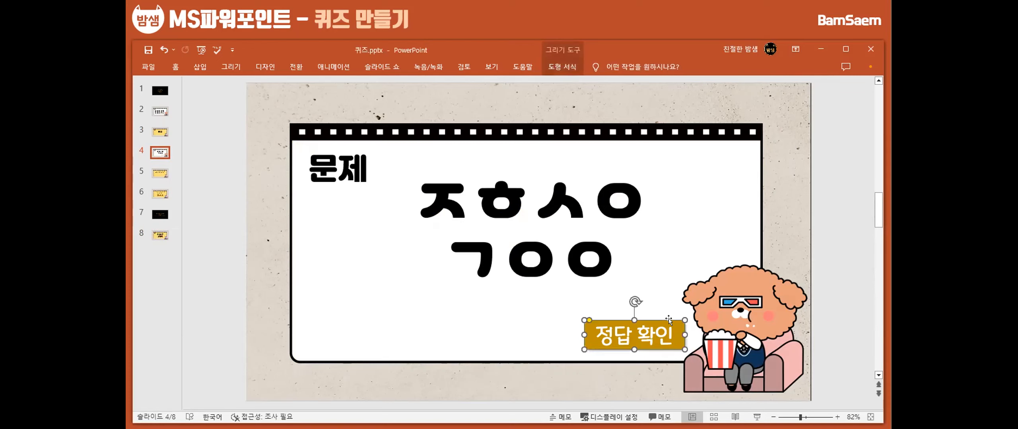
right_click(668, 318)
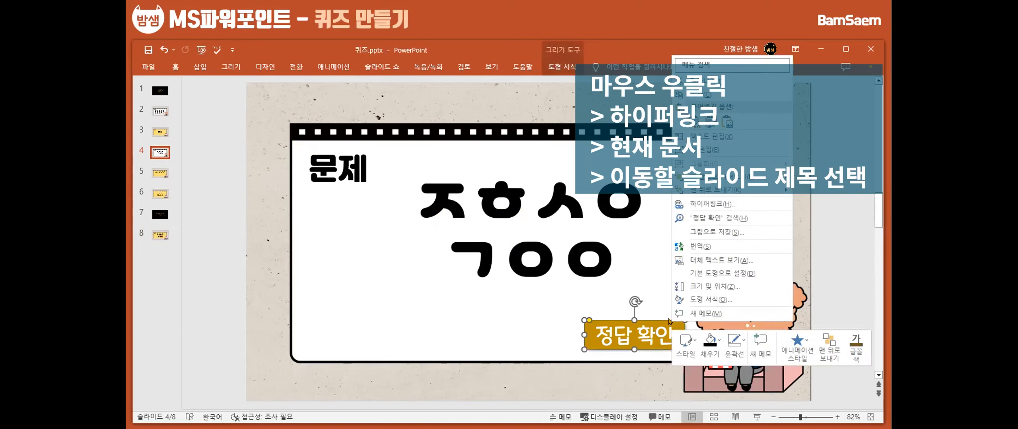
left_click(699, 204)
left_click(352, 219)
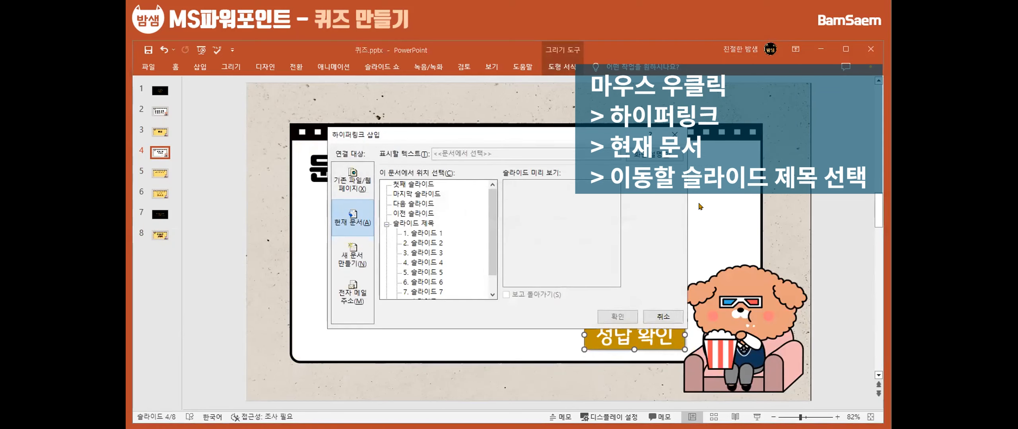
scroll(415, 237, "down", 1)
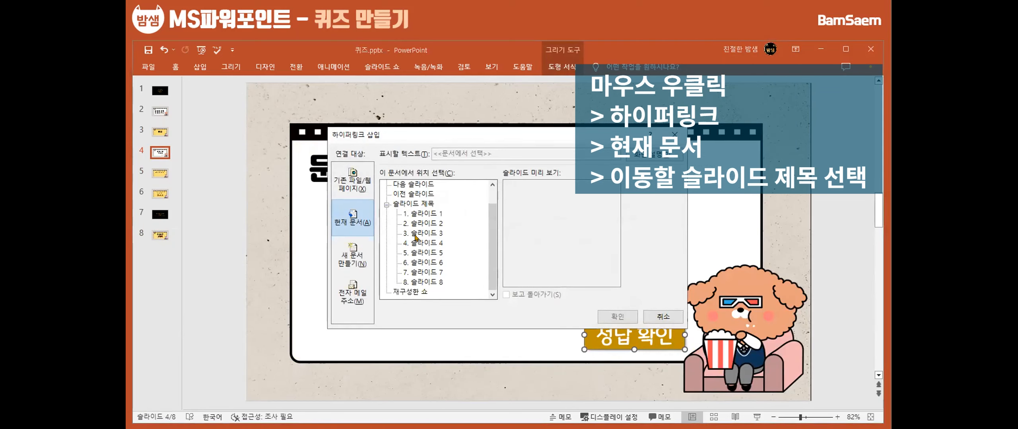
left_click(424, 282)
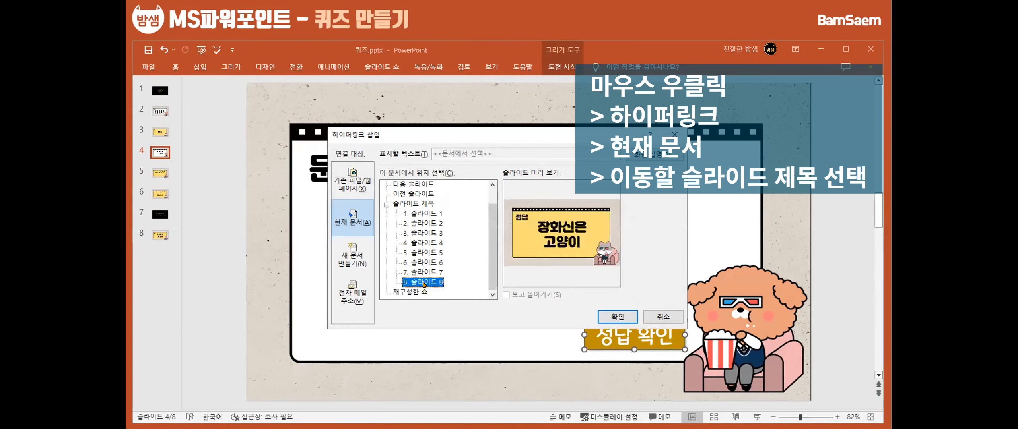
left_click(614, 314)
left_click(157, 152)
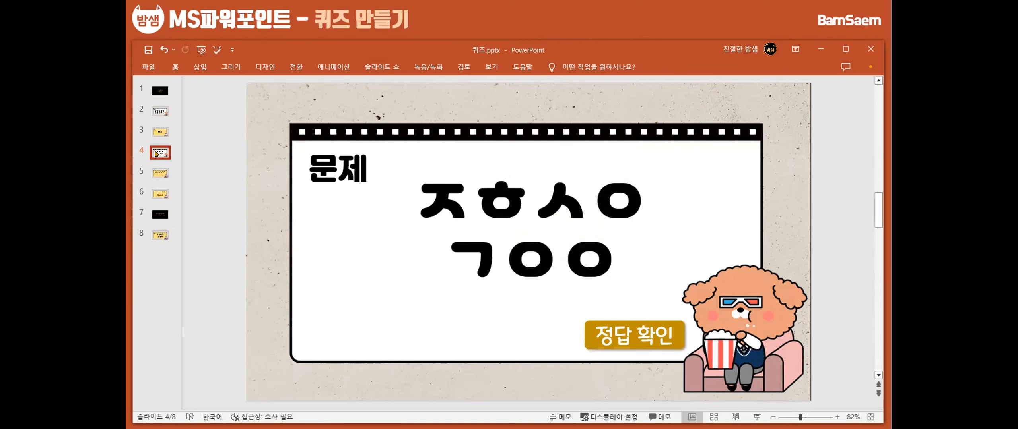
key("Up")
left_click(157, 153)
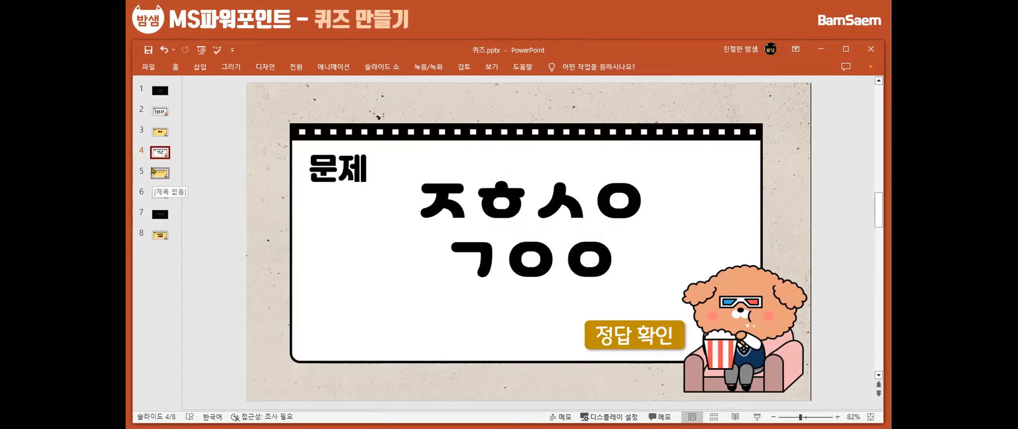
mouse_move(650, 335)
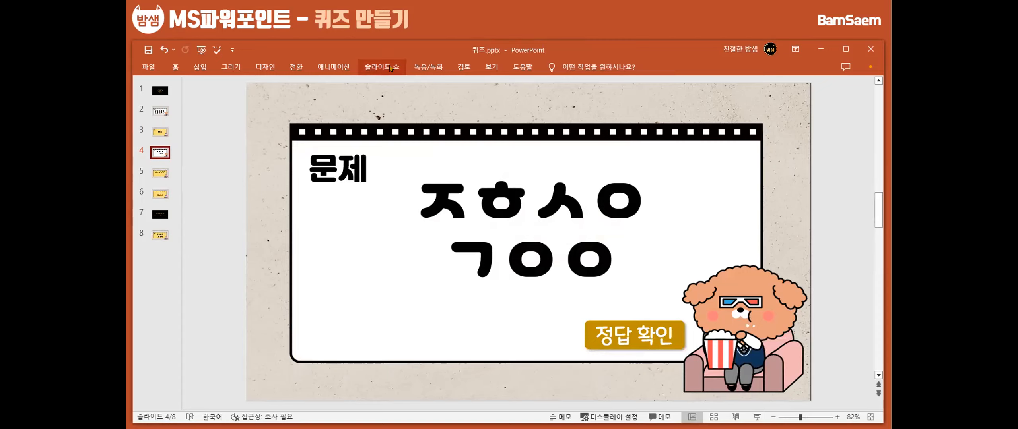
Play the slide show from question slide 4, comparing advancing on an empty area with following the 정답 확인 button's link
key("shift+F5")
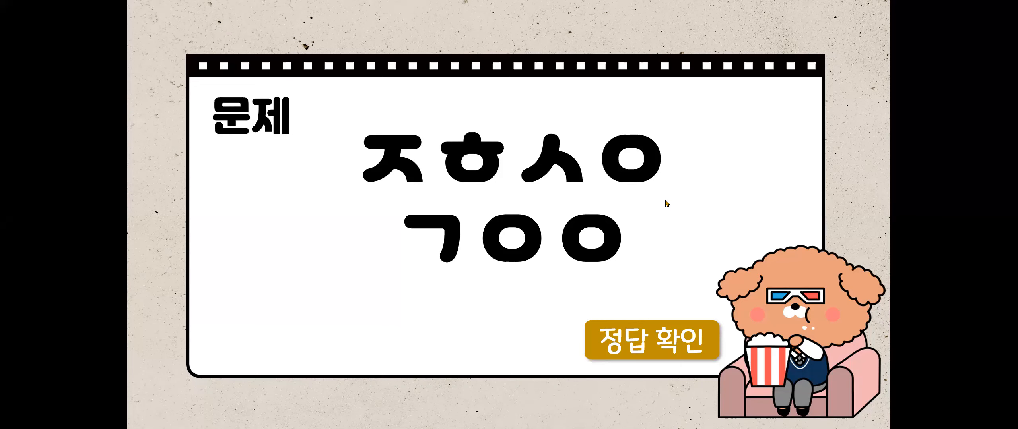
left_click(666, 200)
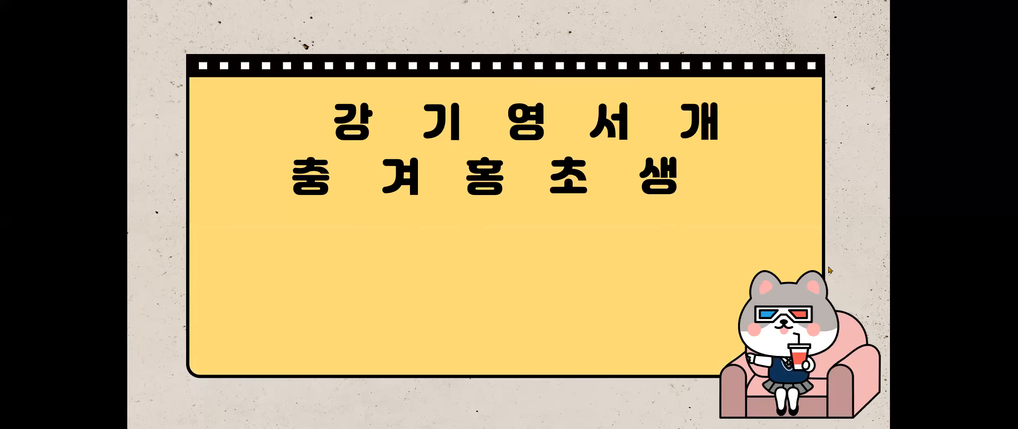
left_click(834, 323)
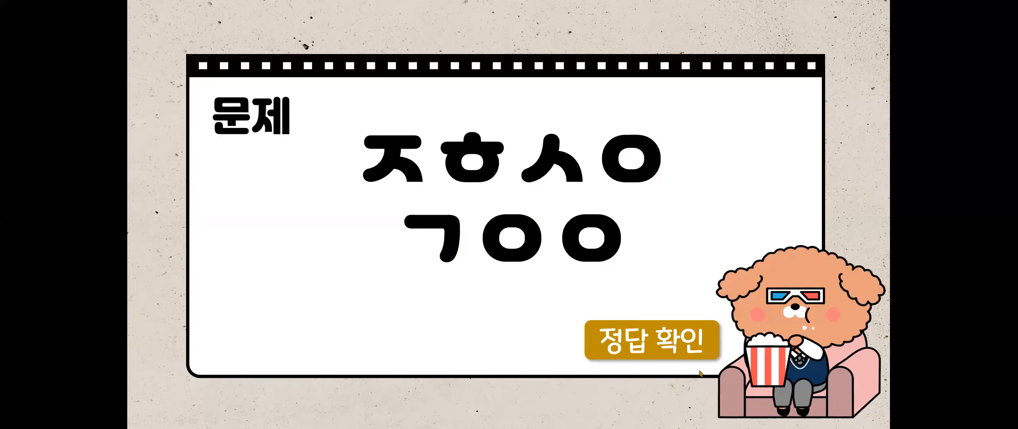
left_click(659, 344)
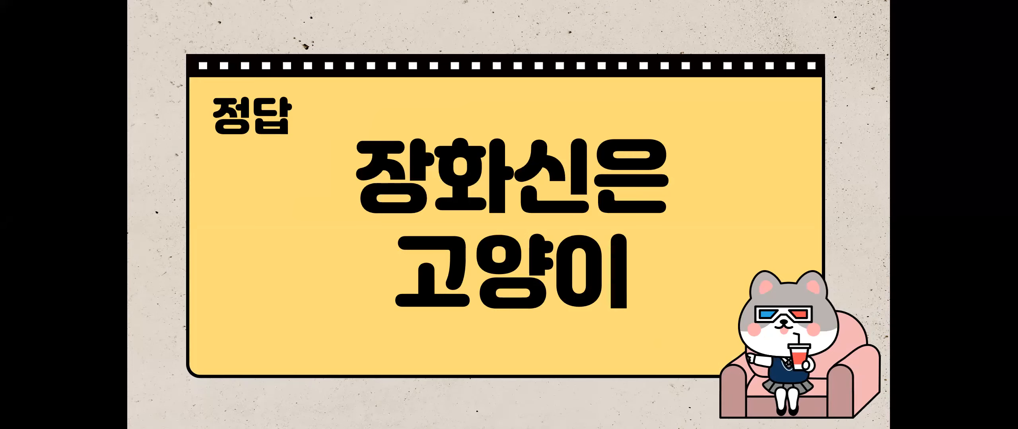
key("Escape")
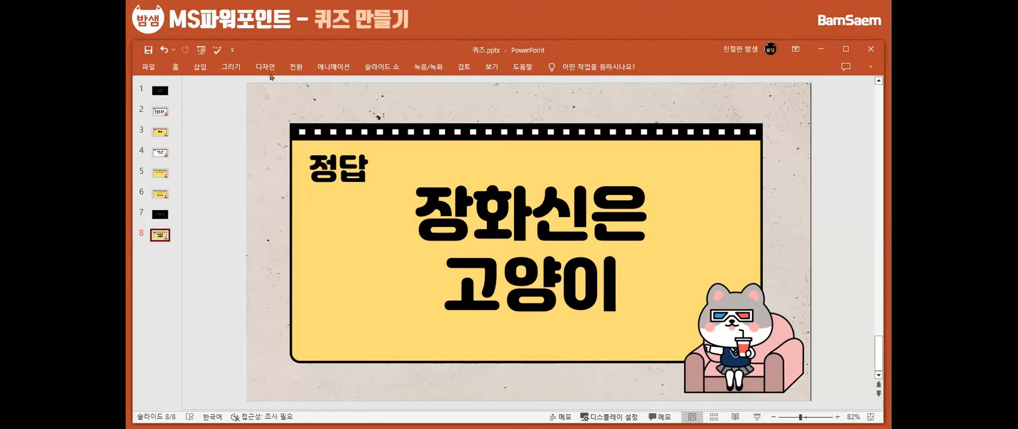
Apply the 밀어내기 transition to the 장화신은 고양이 answer slide 8
left_click(296, 67)
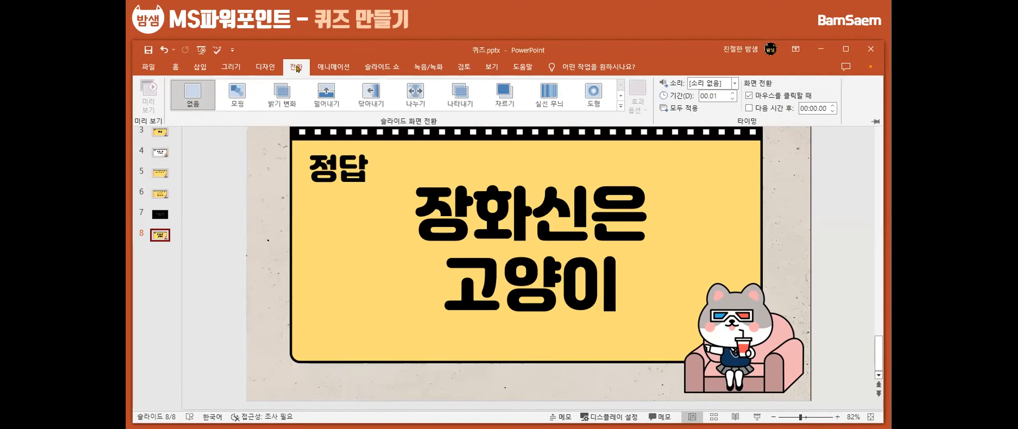
left_click(323, 95)
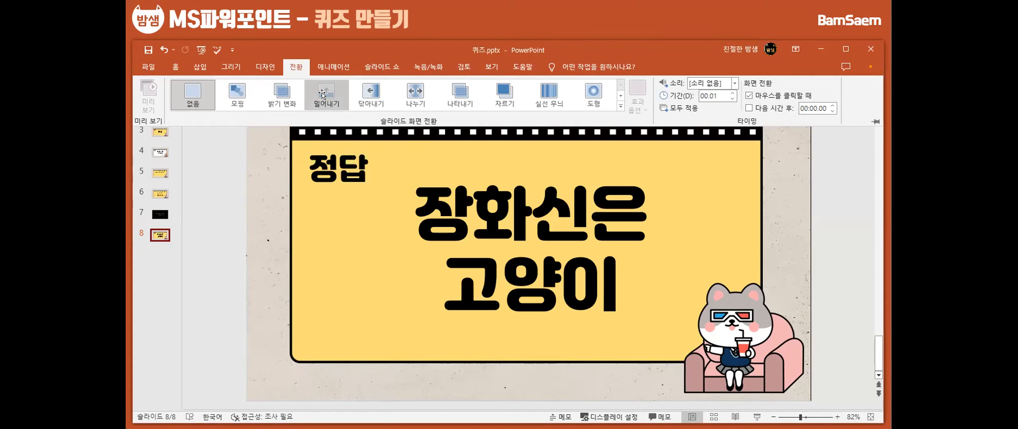
left_click(620, 107)
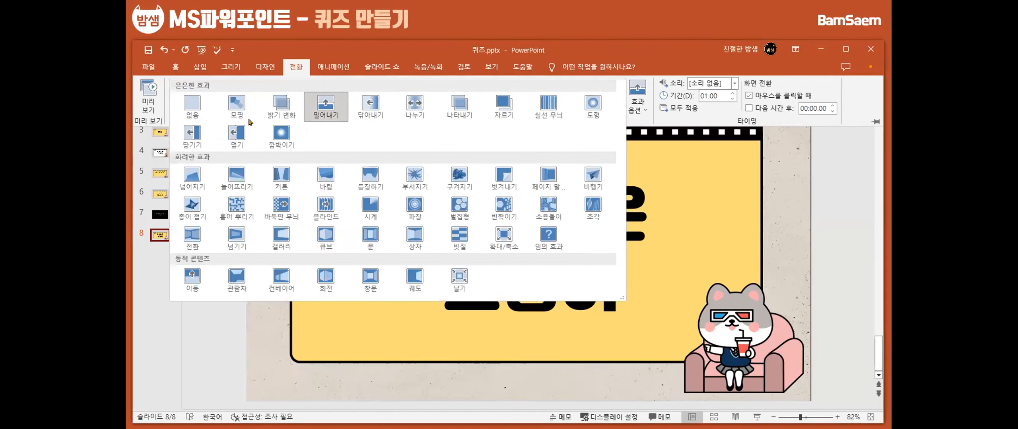
left_click(215, 360)
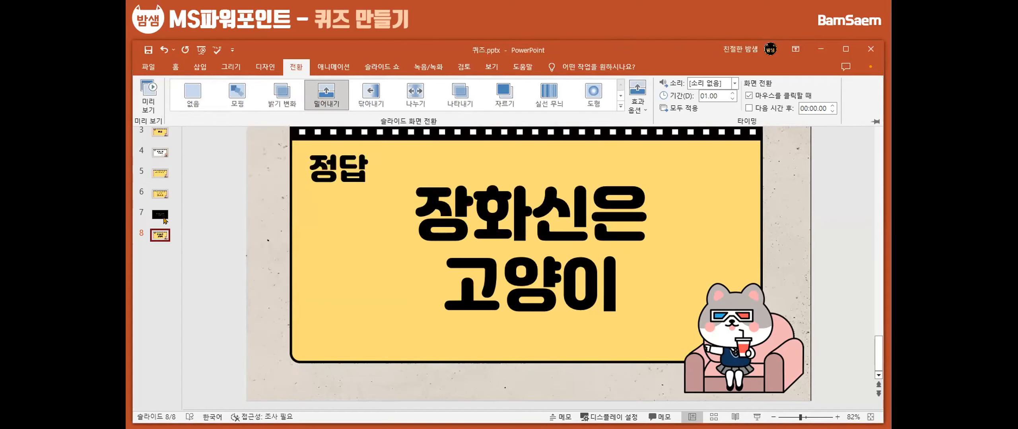
Play the slide show and test the 정답 확인 button on the initial-consonant question with the answer slide's transition
left_click(380, 66)
key("F5")
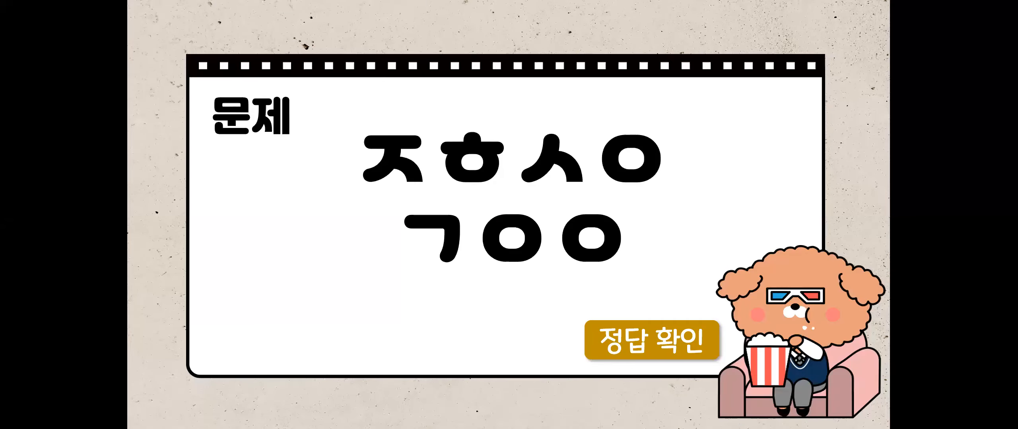
left_click(660, 346)
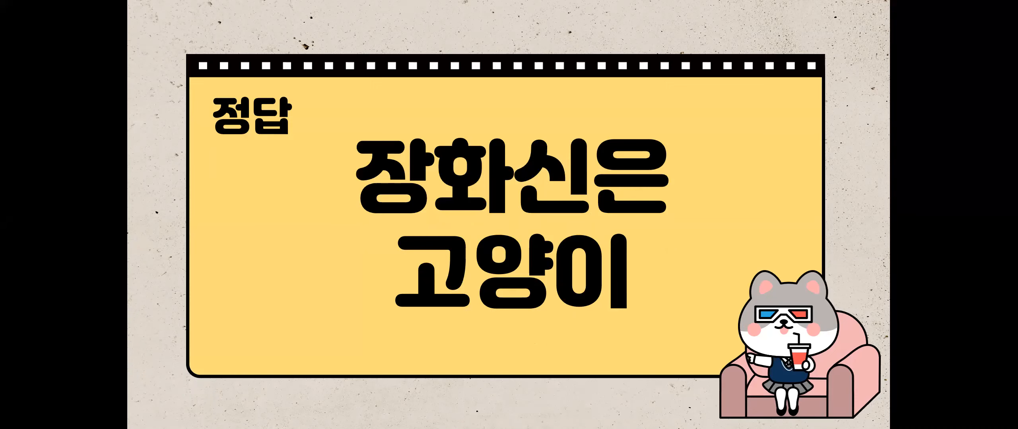
Move the 장화신은 고양이 answer slide from position 5 to the end and open the transition options for question slide 4
left_click_drag(160, 174, 166, 265)
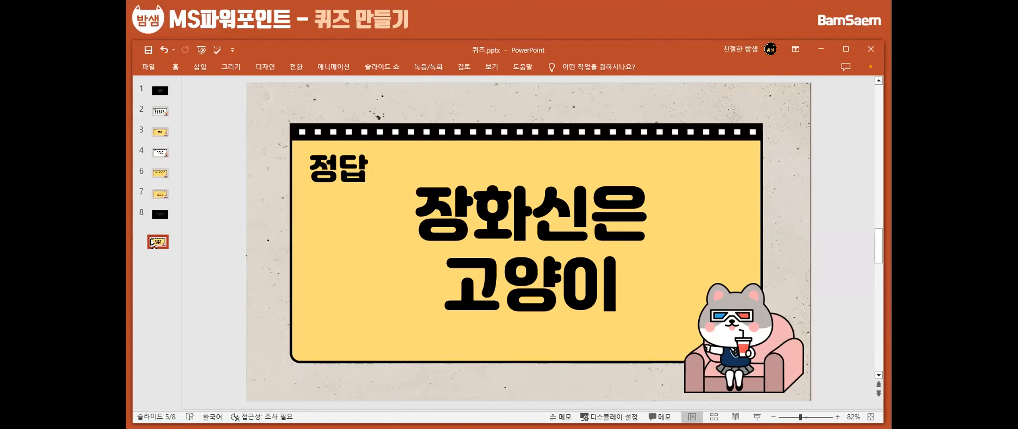
left_click(157, 156)
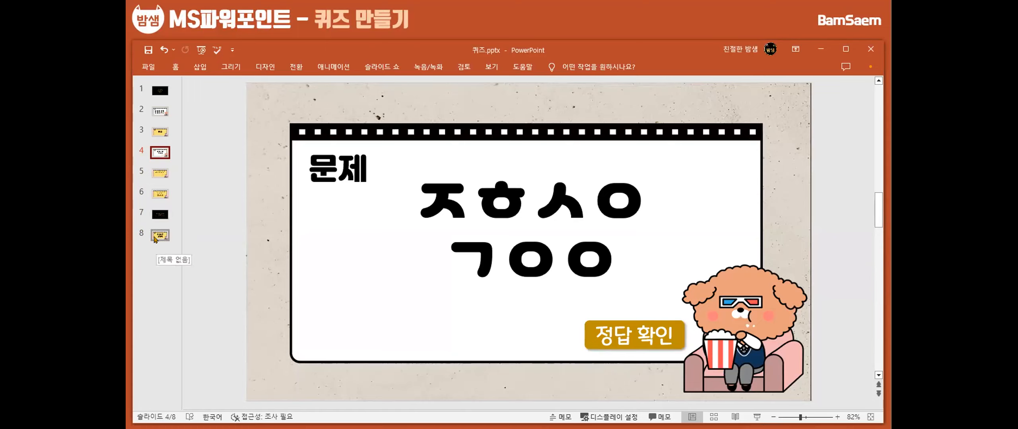
left_click(298, 67)
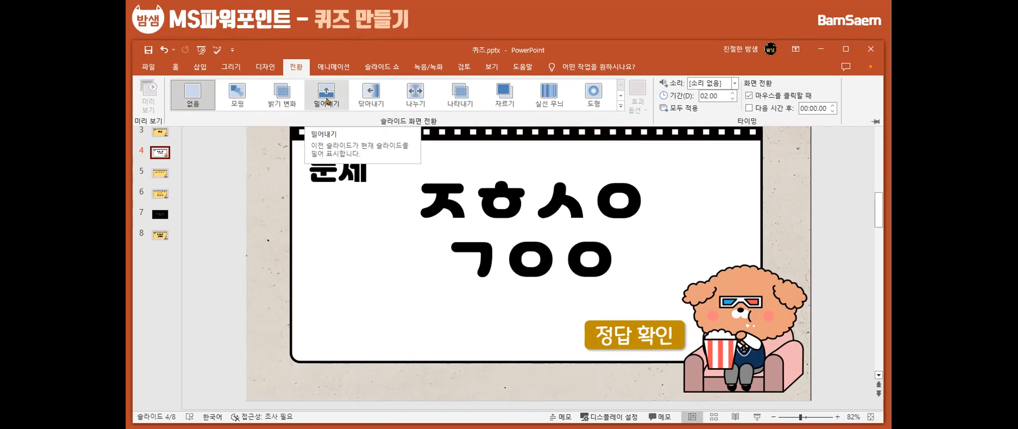
Compare the scattered letters on slide 5 with slide 6 and preview slide 6's 모핑 transition
left_click(158, 174)
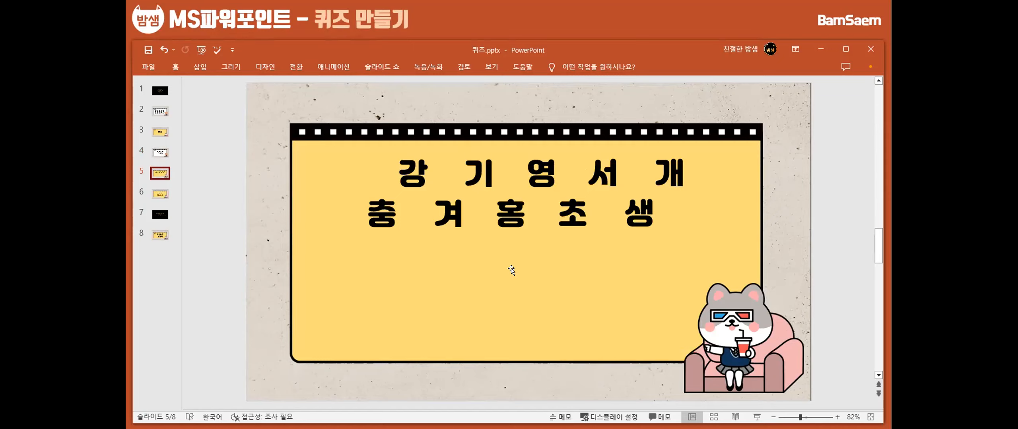
left_click(155, 194)
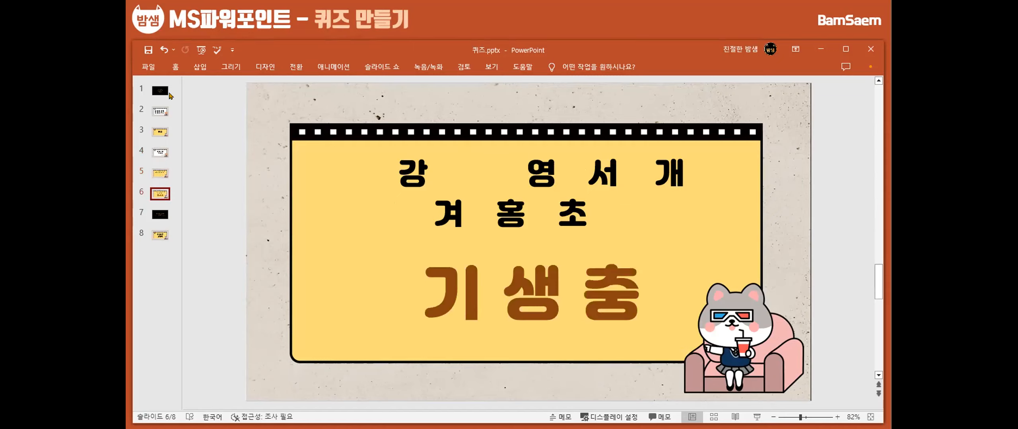
left_click(293, 67)
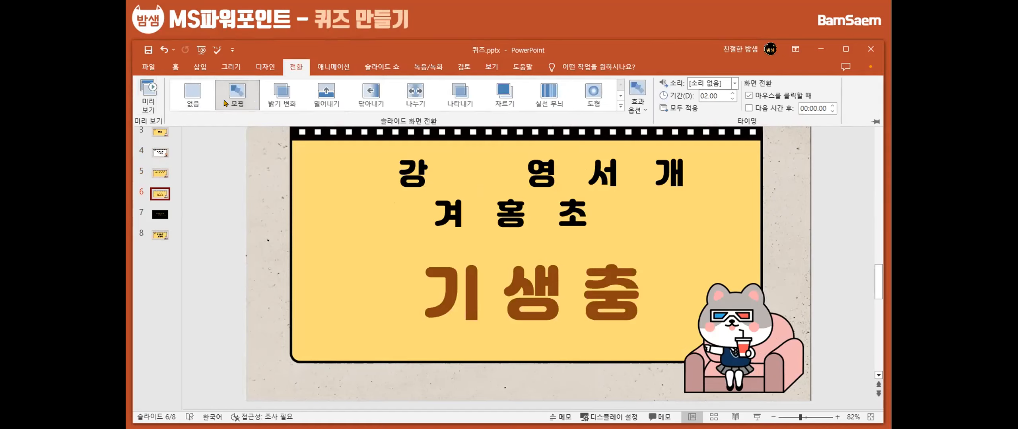
left_click(148, 94)
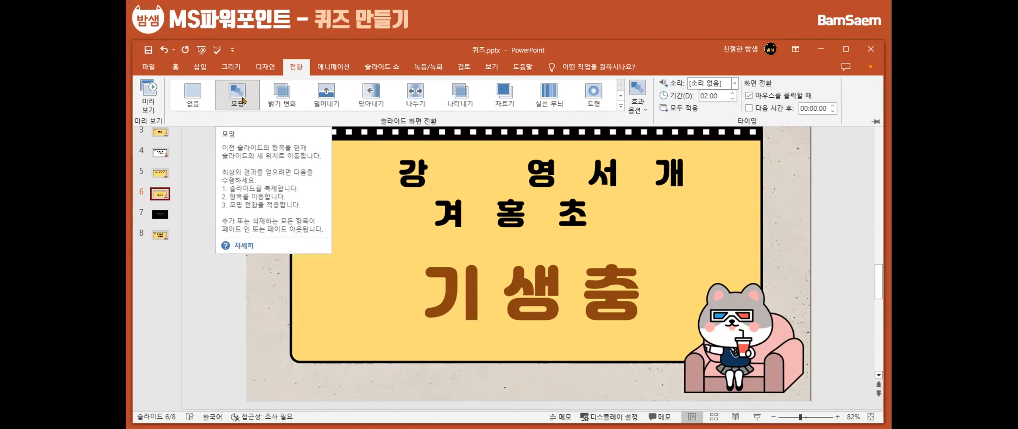
Check slide 5's transition setting and examine how its scattered letters are divided into text boxes
left_click(162, 175)
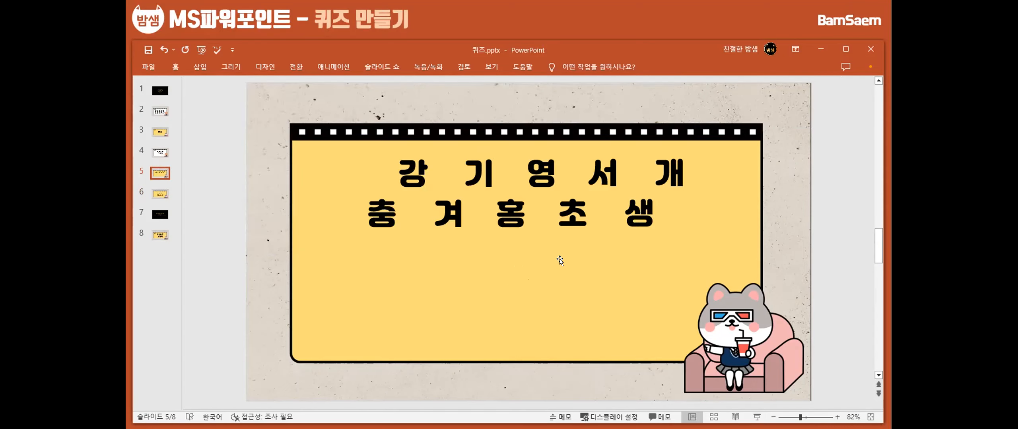
left_click(296, 67)
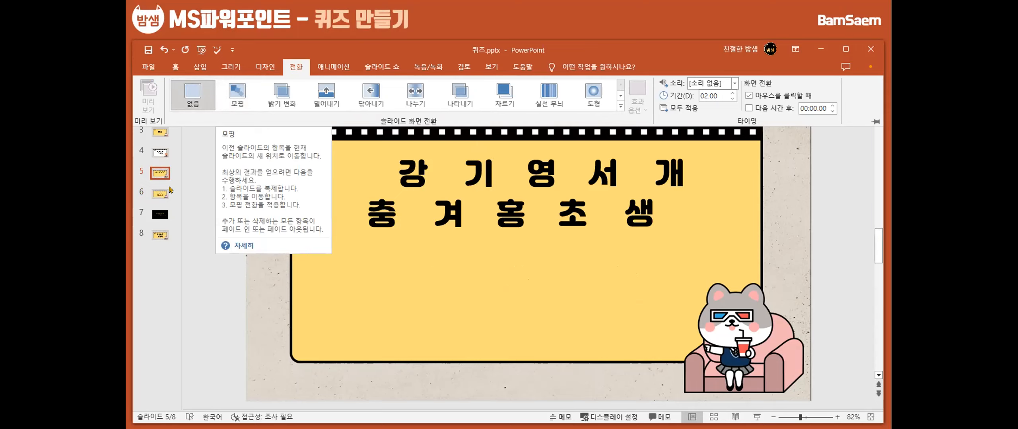
left_click(423, 173)
left_click(493, 167)
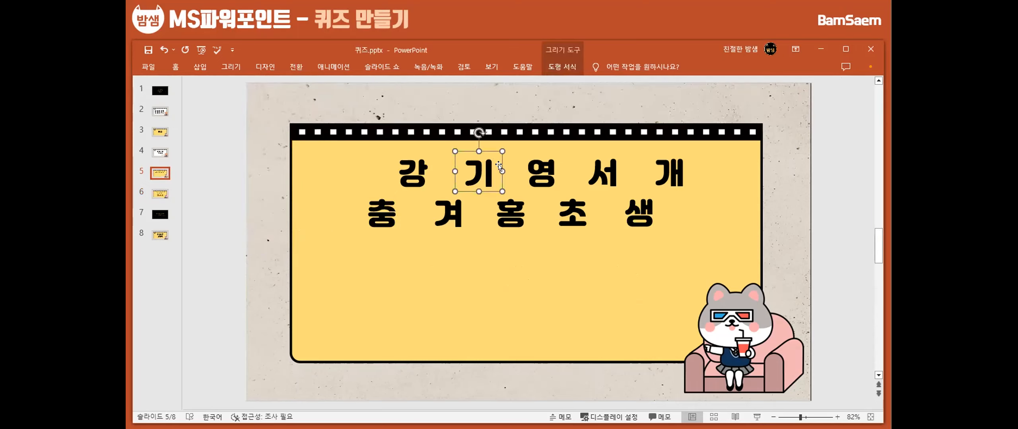
left_click(556, 171)
left_click(614, 169)
left_click(664, 168)
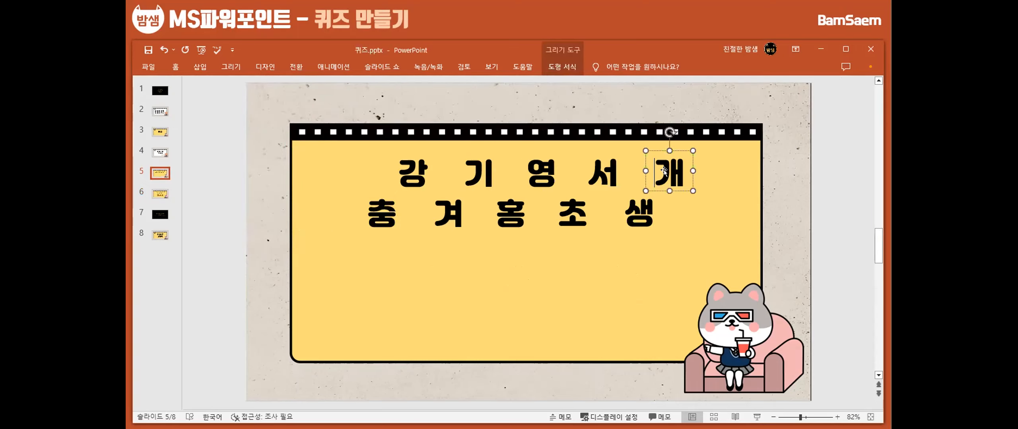
left_click(636, 215)
left_click(573, 215)
left_click(504, 214)
left_click(437, 217)
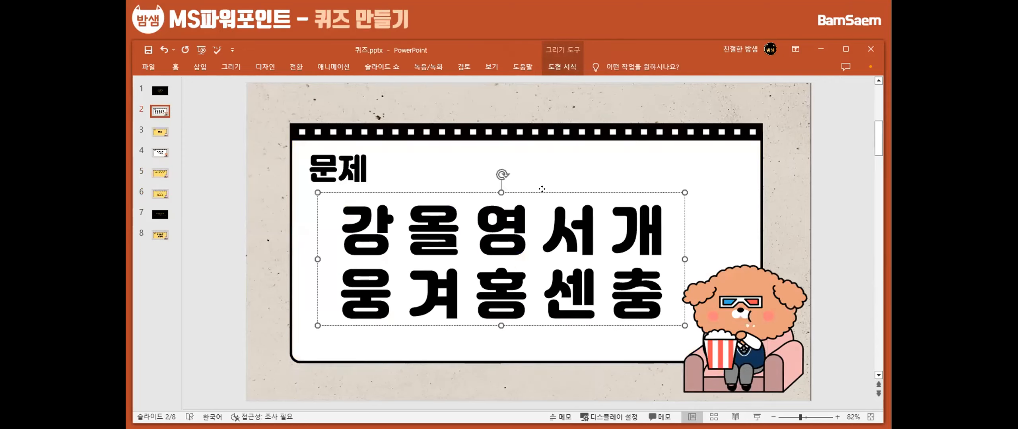
Return from slide 2's letter text box to slide 5 and inspect the text boxes there for comparison
key("Escape")
left_click(158, 172)
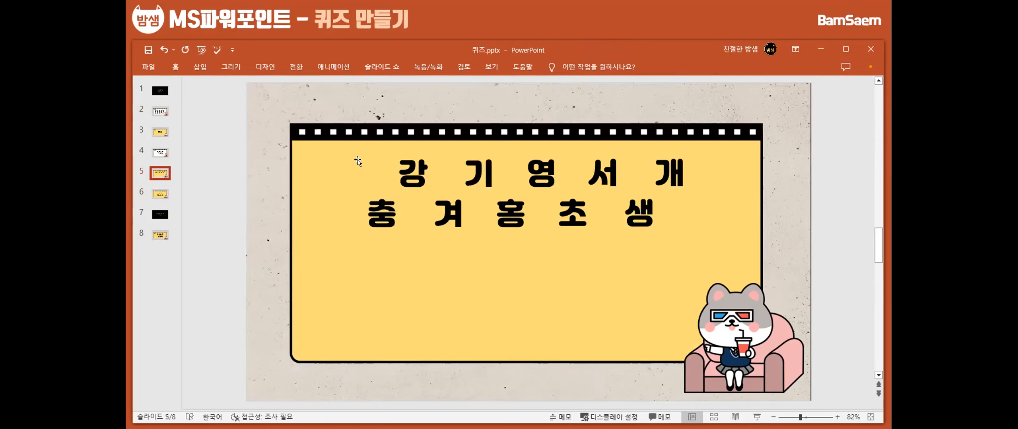
left_click(437, 165)
left_click(502, 167)
left_click(597, 172)
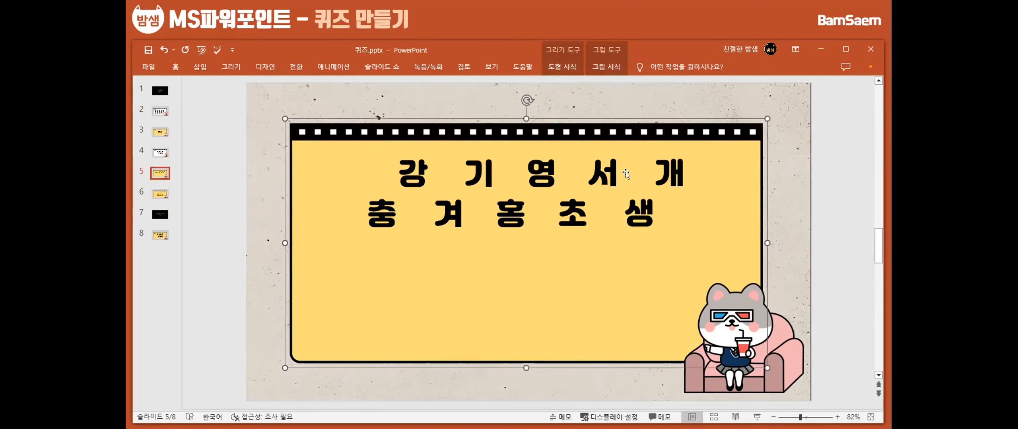
left_click(668, 168)
left_click(653, 208)
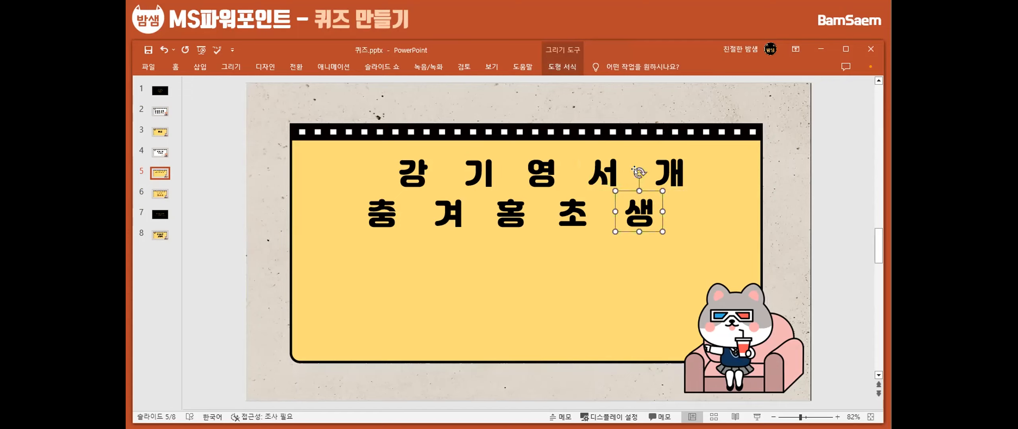
Duplicate slide 5 with the scattered letters and compare the copy with the original
left_click(155, 173)
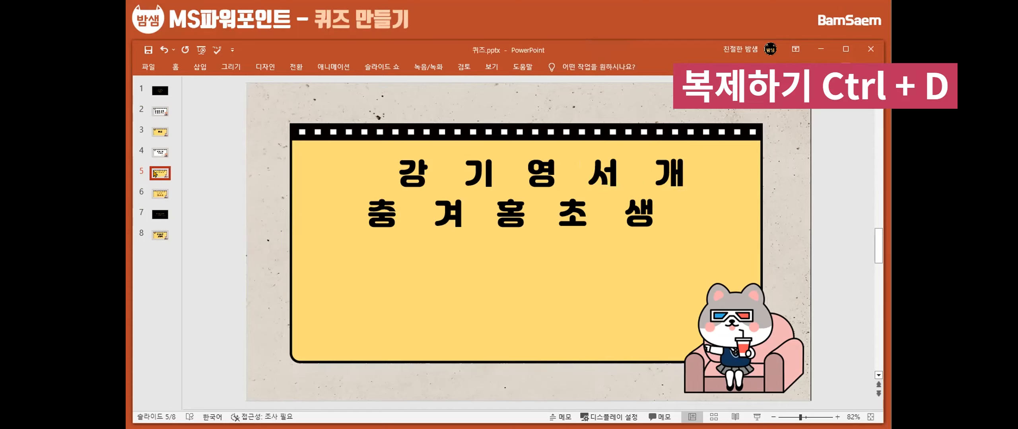
key("ctrl+d")
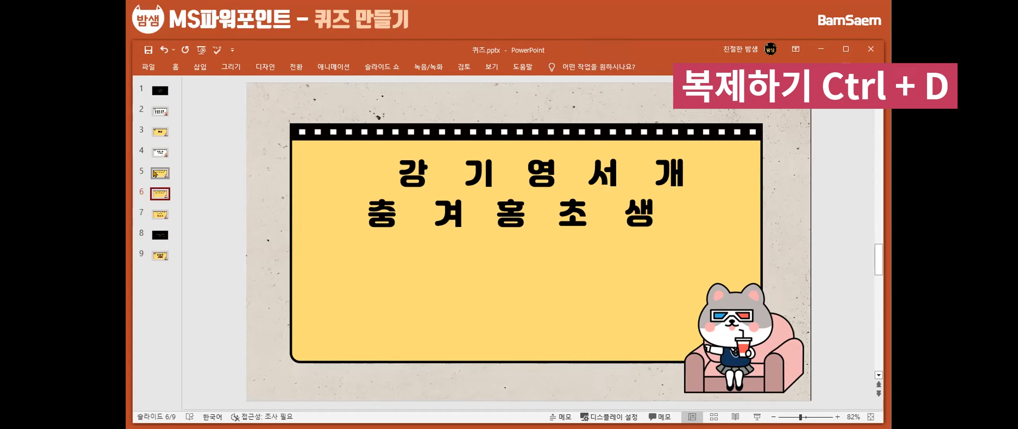
left_click(162, 172)
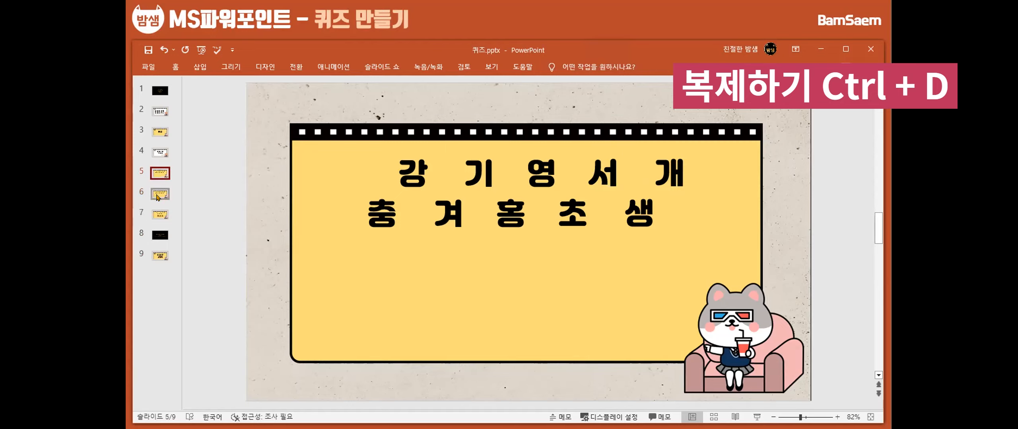
left_click(157, 195)
left_click(159, 175)
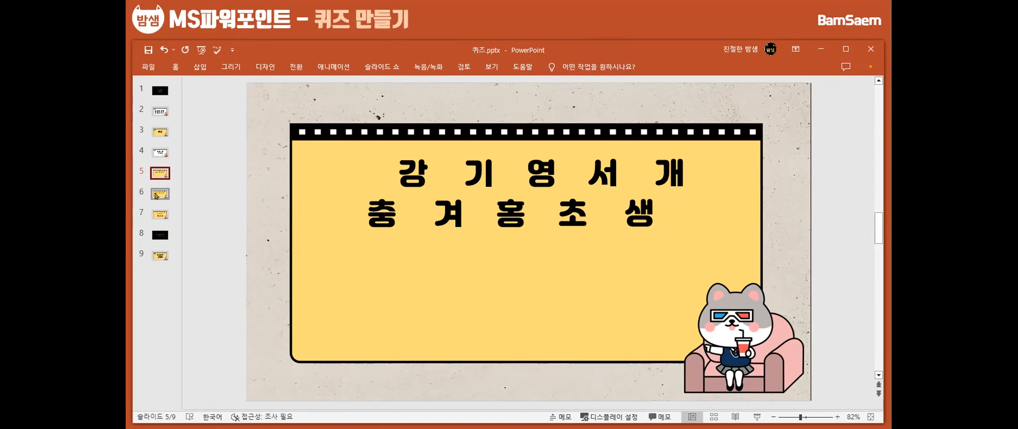
left_click(159, 194)
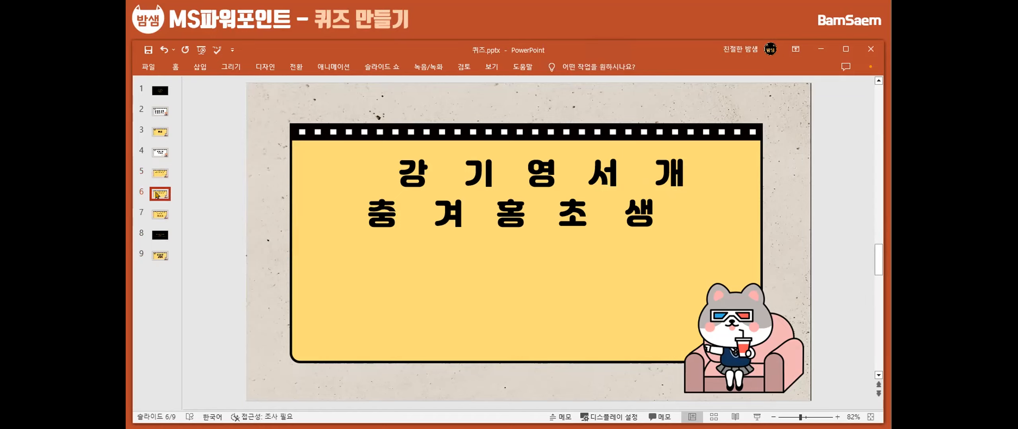
Move the letter 기 on the duplicated slide 6 into the empty area below the two letter rows
left_click(473, 157)
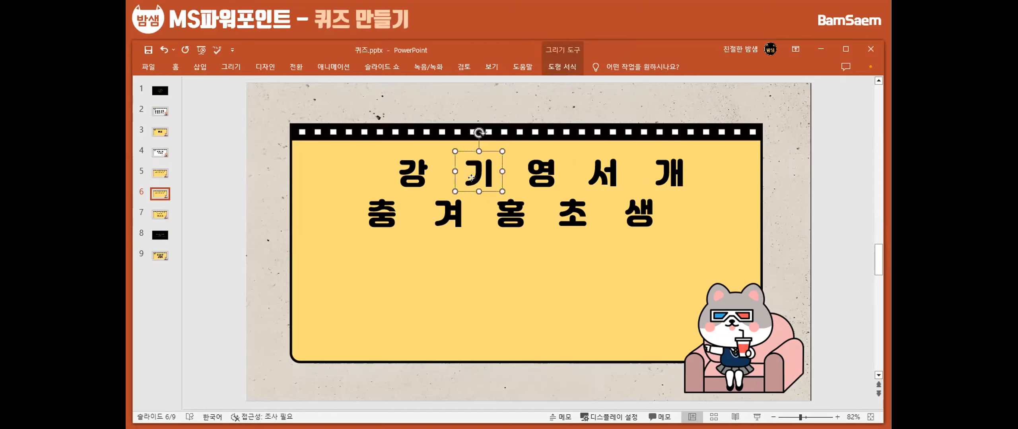
left_click_drag(492, 148, 407, 260)
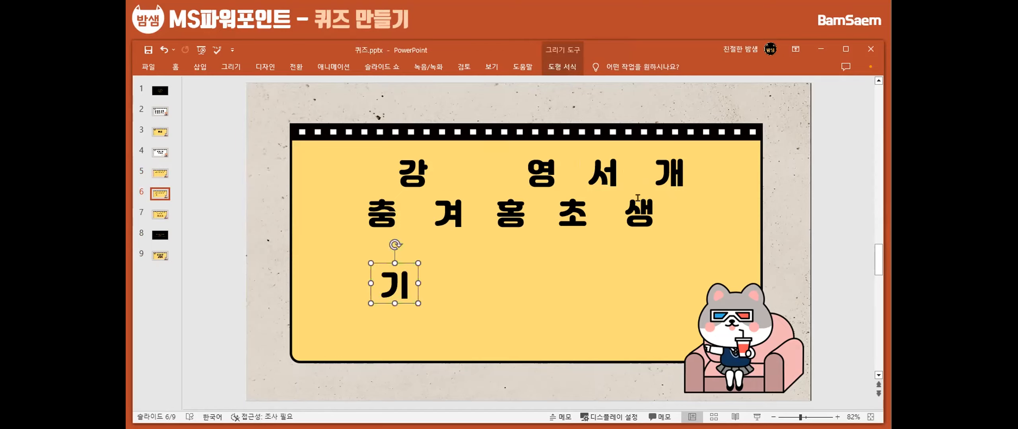
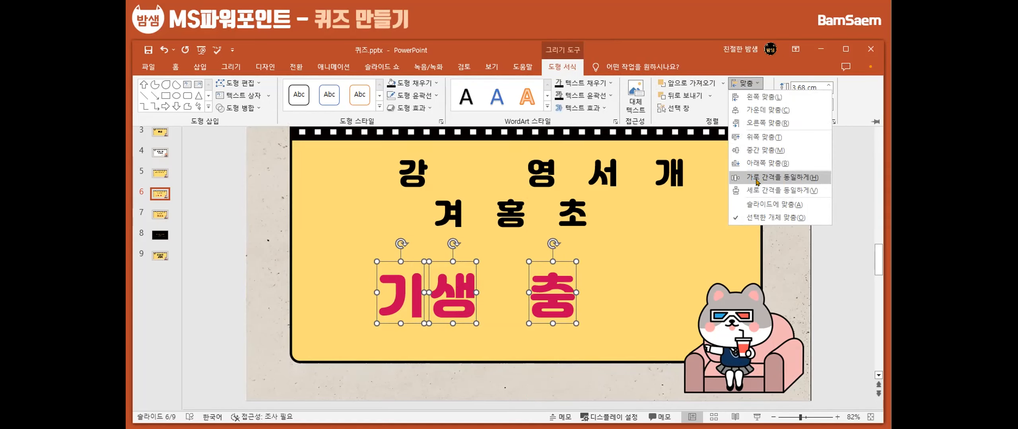
Distribute the letters 기, 생 and 충 evenly across slide 6 and shift them together slightly up and to the right
left_click(756, 182)
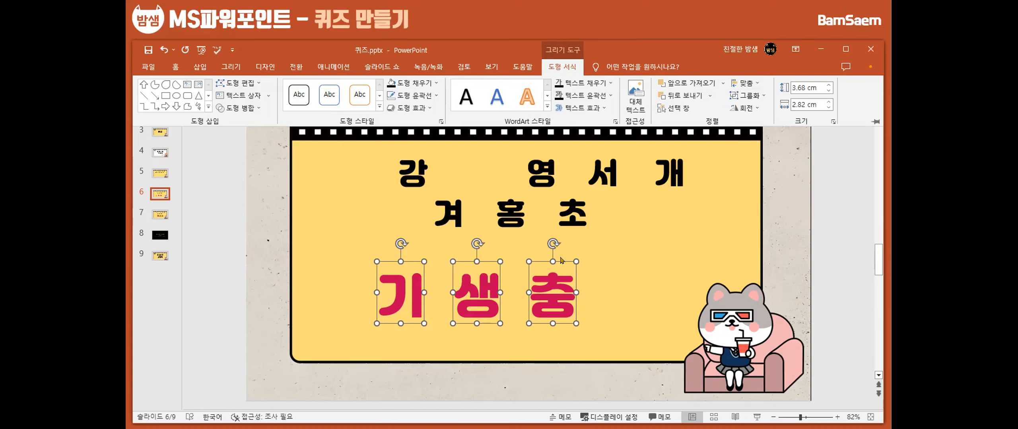
key("ctrl+F1")
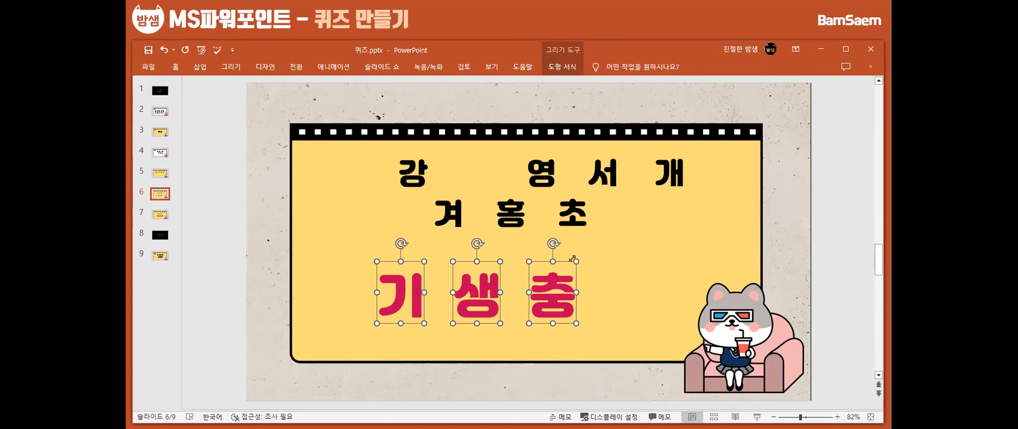
mouse_move(559, 262)
left_mouse_down()
mouse_move(576, 251)
mouse_move(568, 255)
left_mouse_up()
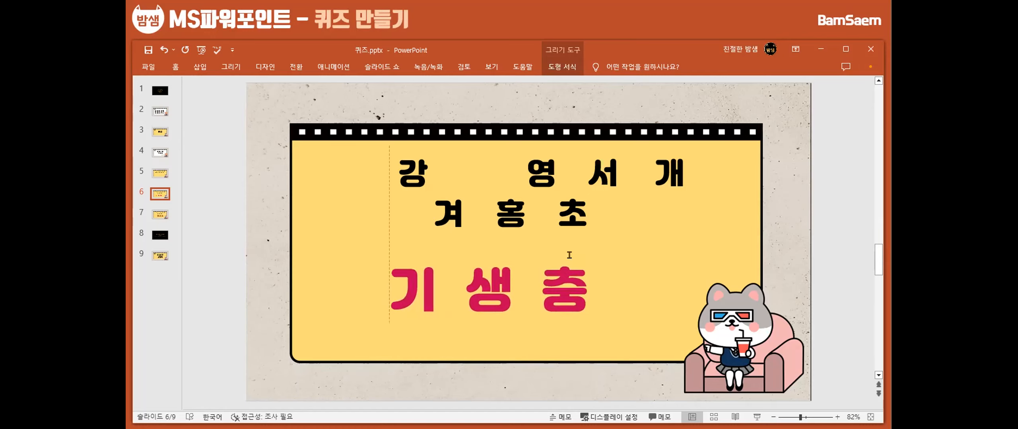
Bring 충 closer to 생 and redistribute 기, 생 and 충 with equal horizontal spacing
left_click(550, 281)
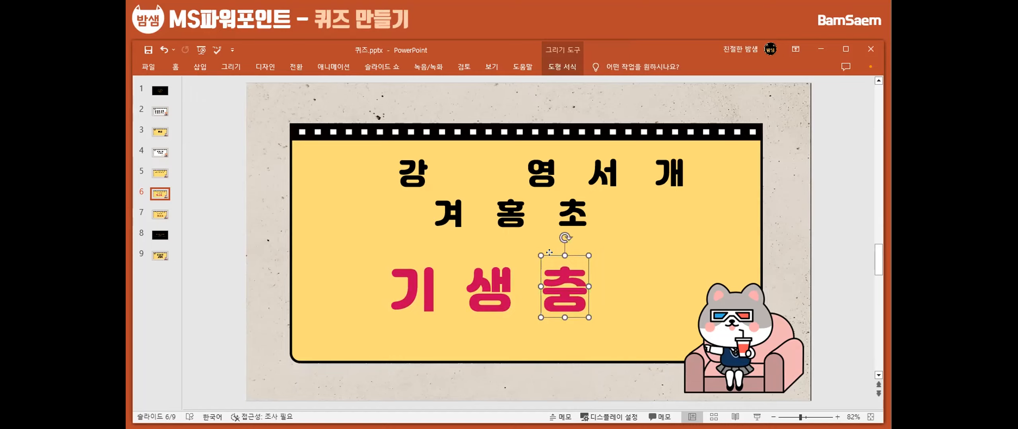
left_click_drag(550, 256, 524, 262)
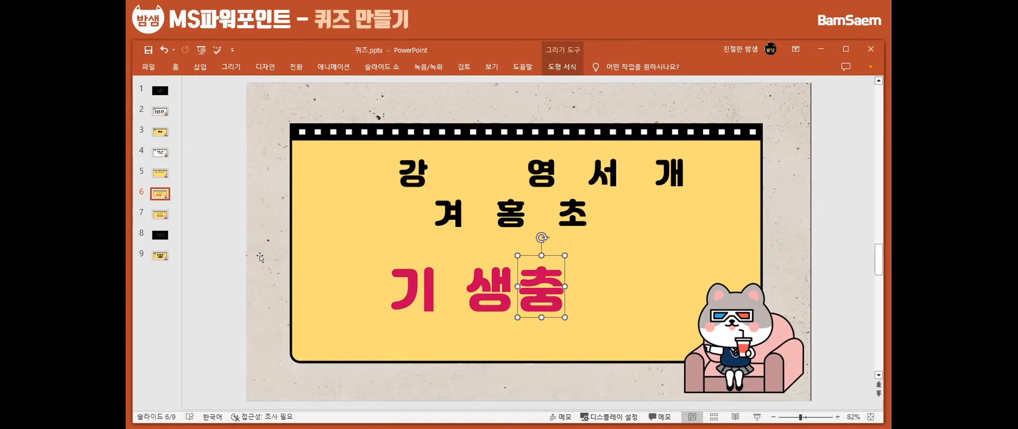
left_click(414, 272)
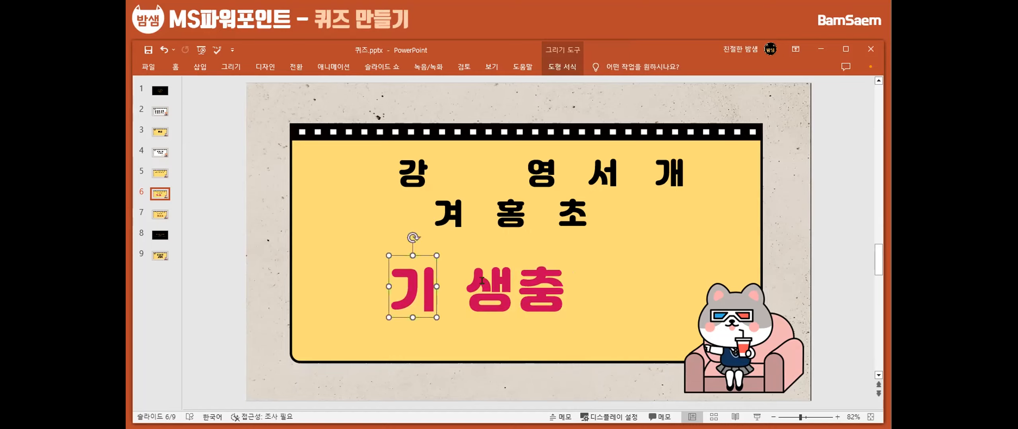
left_click(482, 281, "shift")
left_click(532, 288, "shift")
left_click(562, 67)
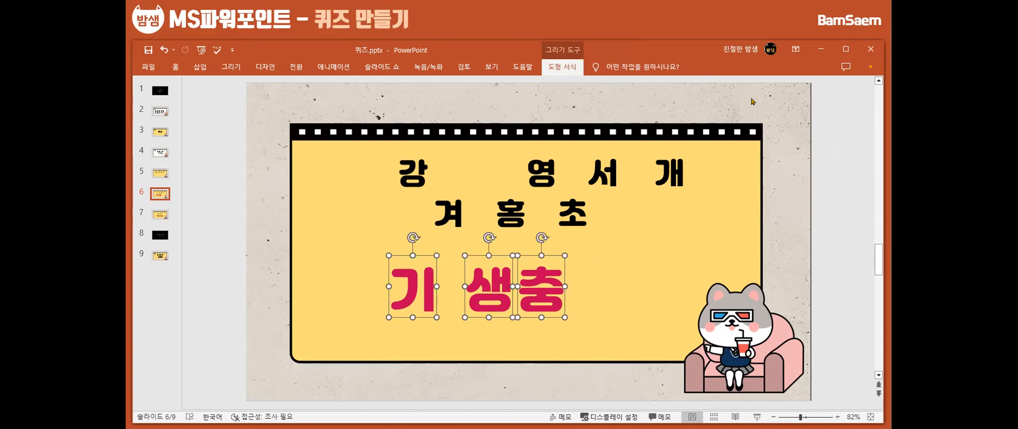
left_click(747, 83)
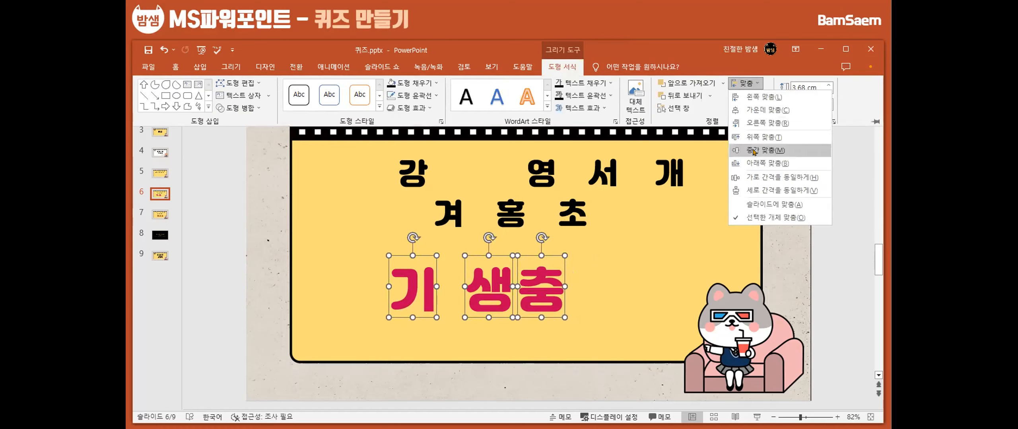
left_click(763, 180)
left_click(227, 286)
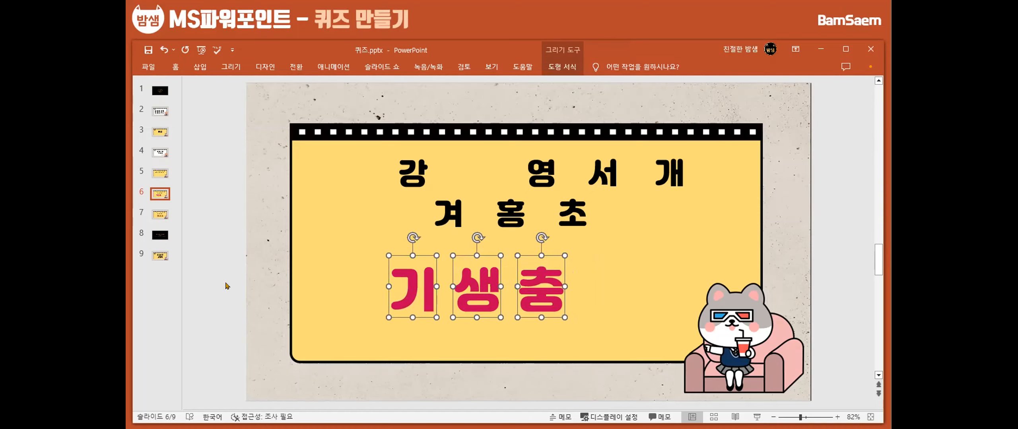
left_click(227, 286)
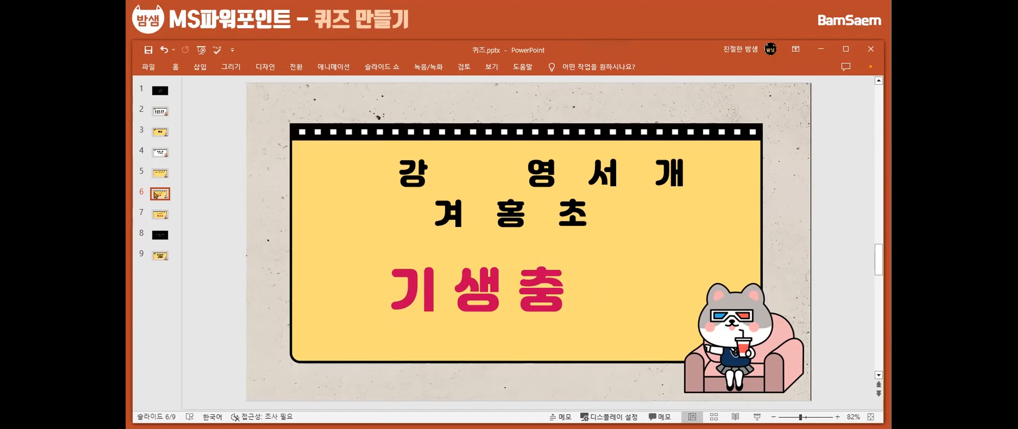
Apply the 모핑 transition to slide 6 and preview it
left_click(157, 177)
left_click(161, 191)
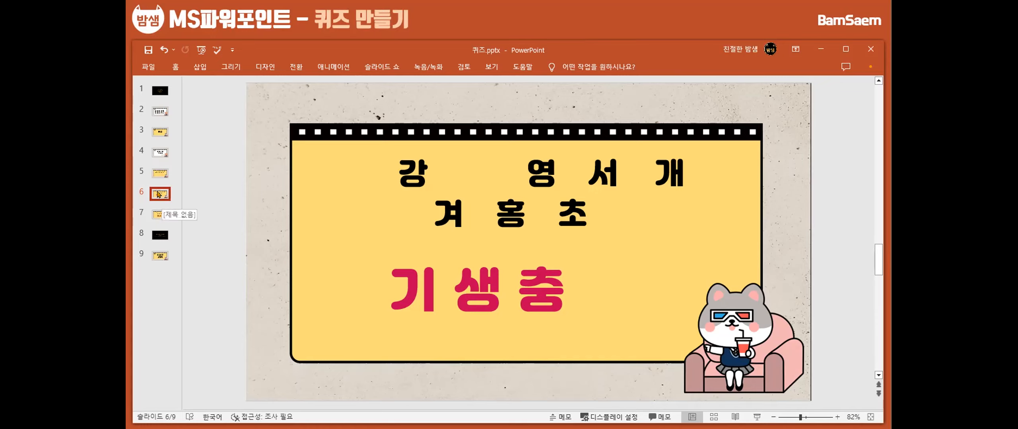
left_click(293, 67)
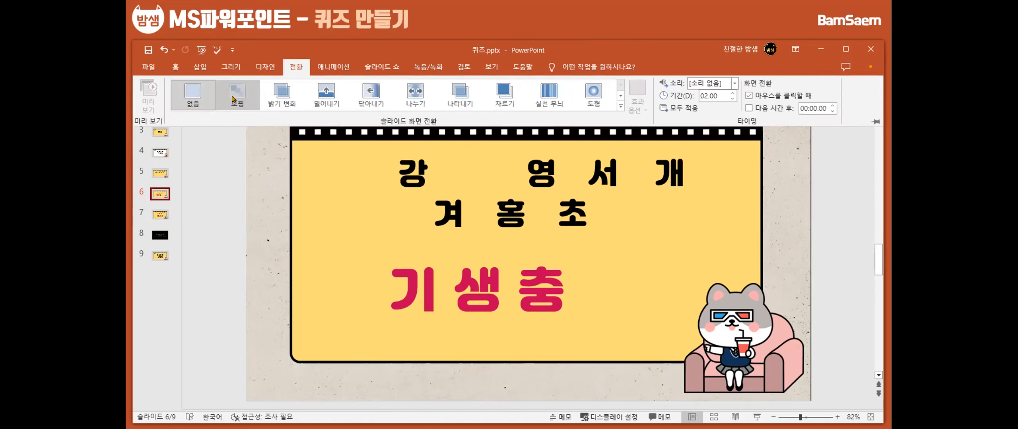
left_click(233, 99)
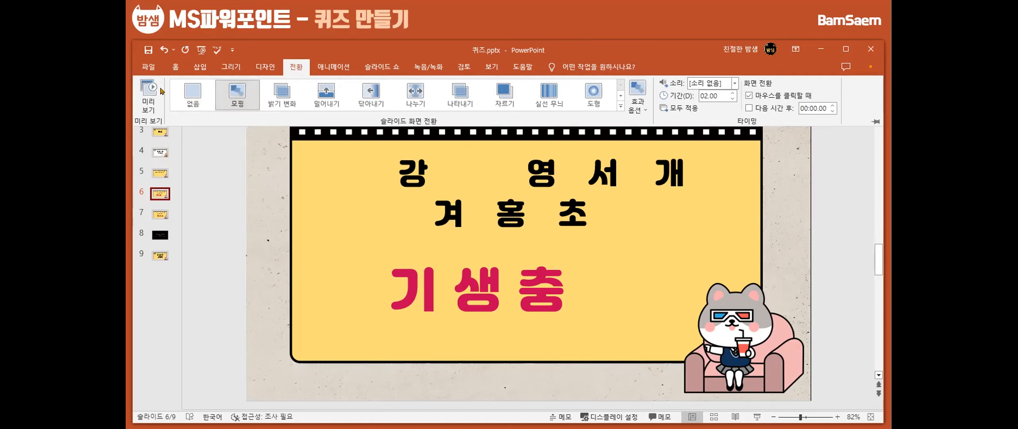
left_click(149, 99)
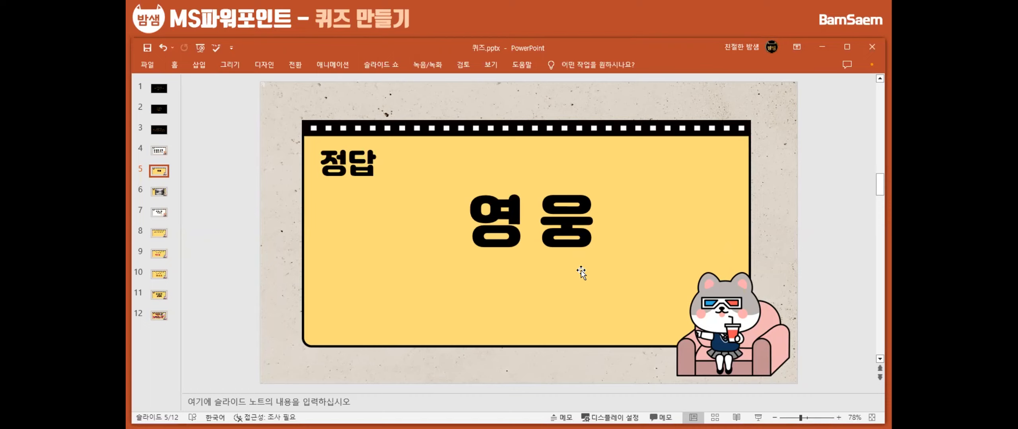
Add the image credit "*이미지 출처: Daum 영화" beneath the frame on answer slides 6 and 12
left_click(163, 196)
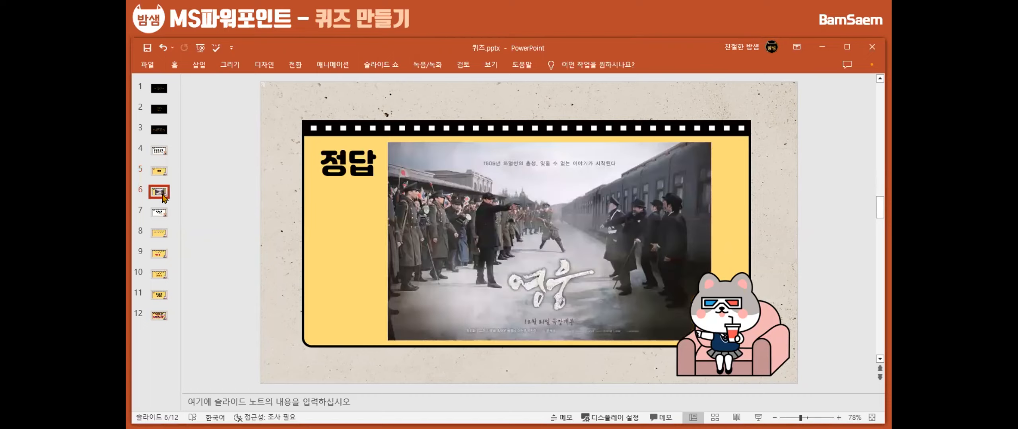
key("ctrl+z")
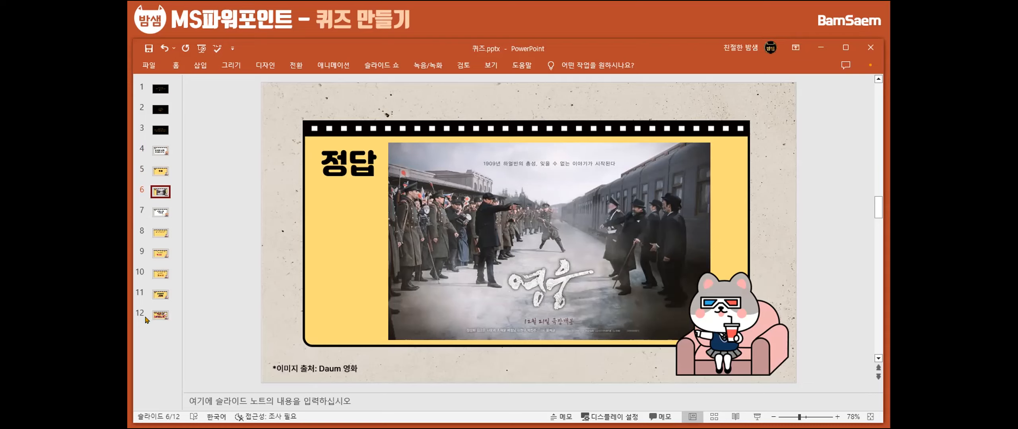
left_click(157, 313)
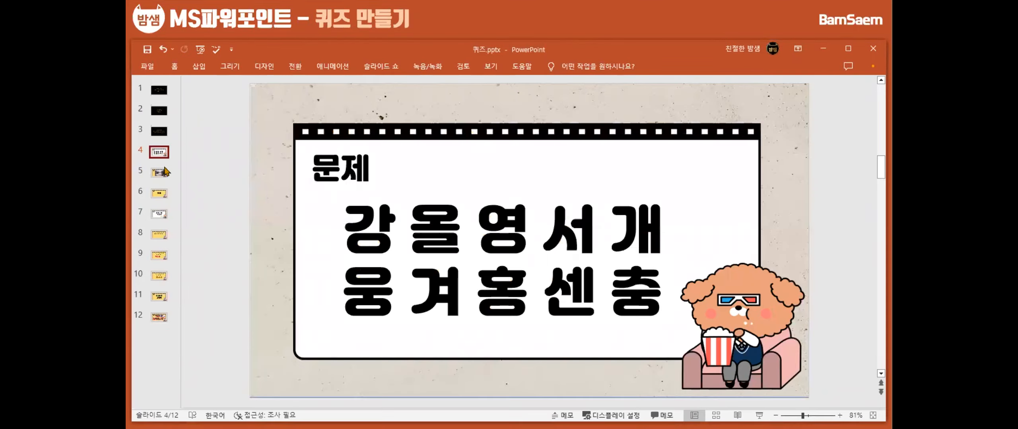
Check the transition set on slide 5 with the 영웅 poster and preview it
left_click(163, 172)
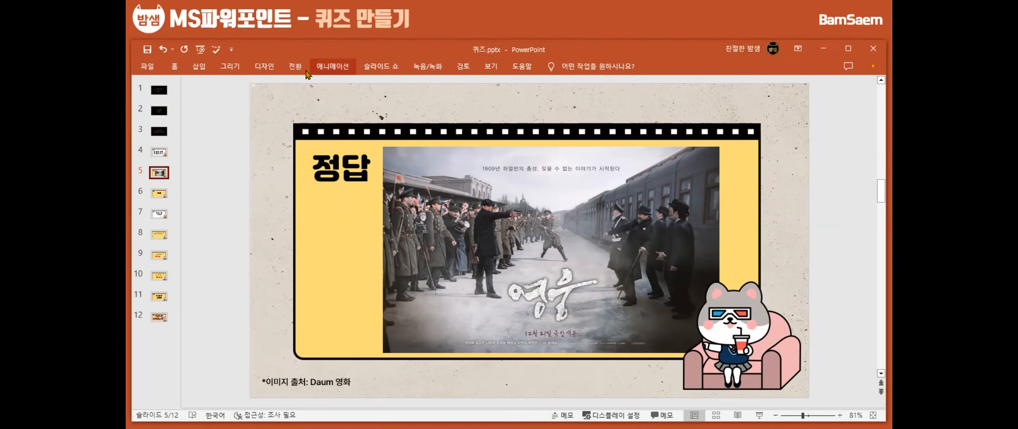
left_click(295, 67)
left_click(147, 95)
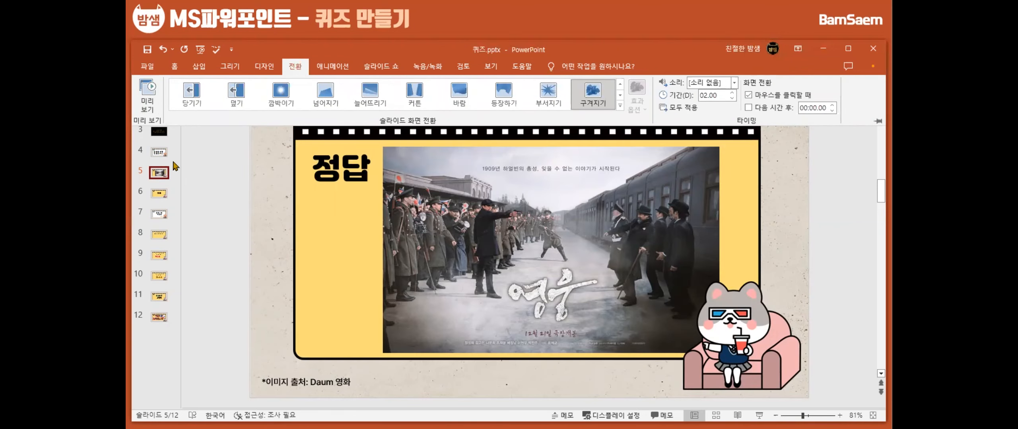
Compare question slide 4 with answer slide 5 and examine the available transition and slide show settings
left_click(164, 156)
left_click(163, 155)
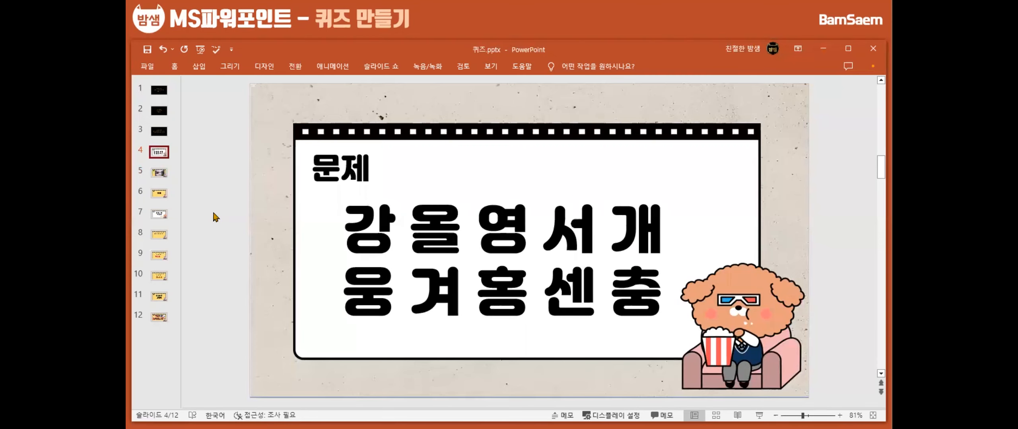
left_click(159, 172)
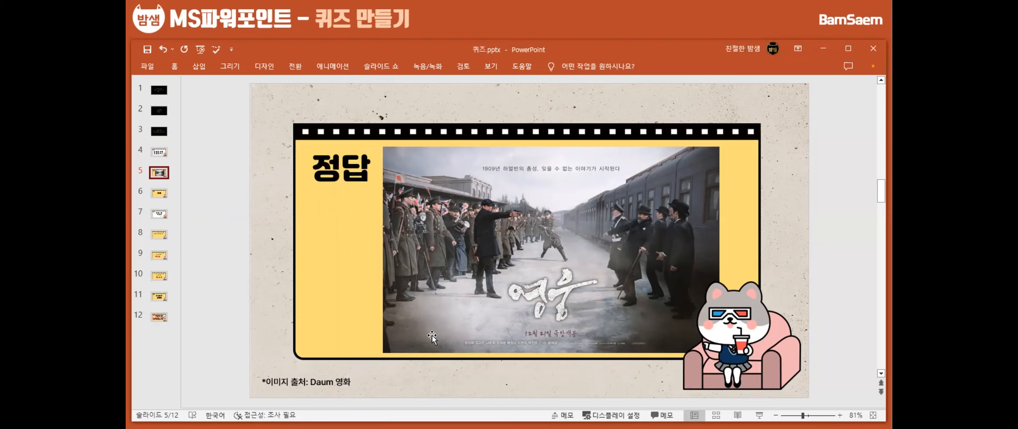
left_click(298, 70)
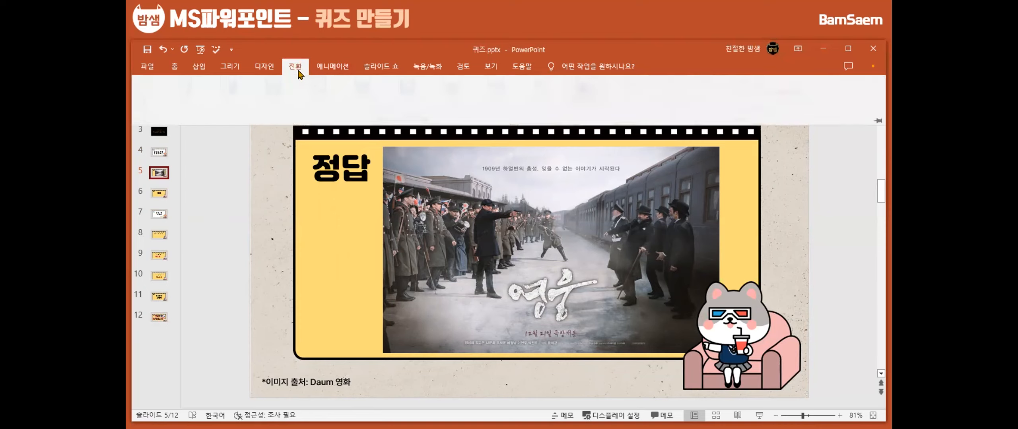
left_click(389, 69)
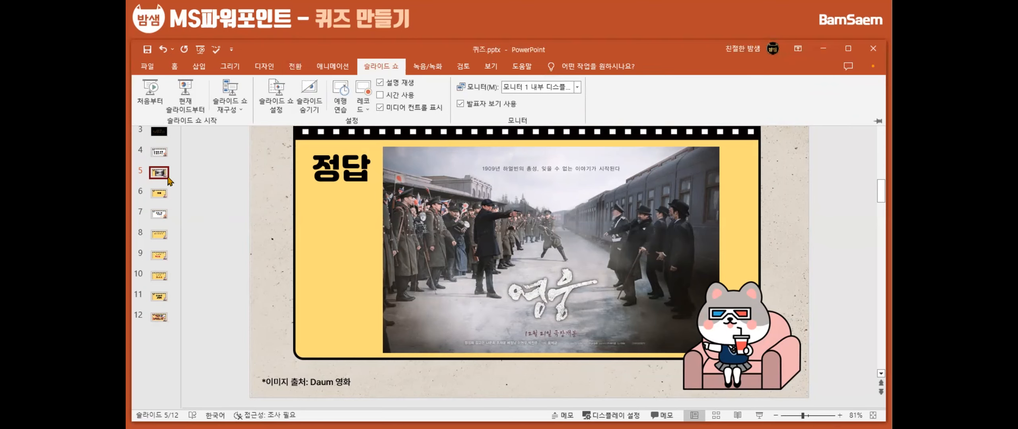
left_click(160, 155)
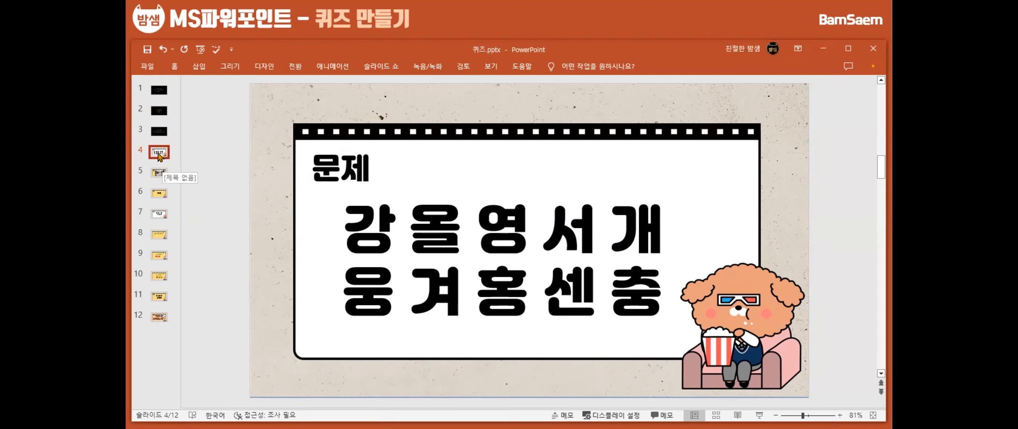
left_click(159, 174)
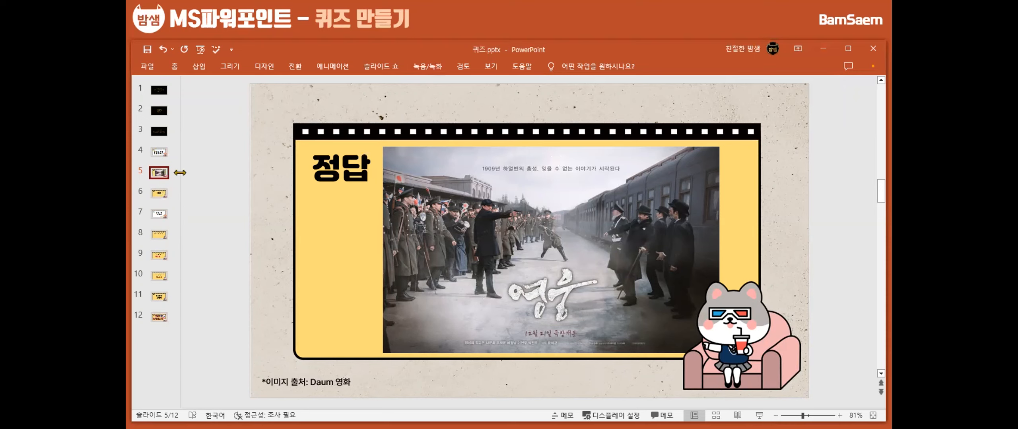
left_click(395, 68)
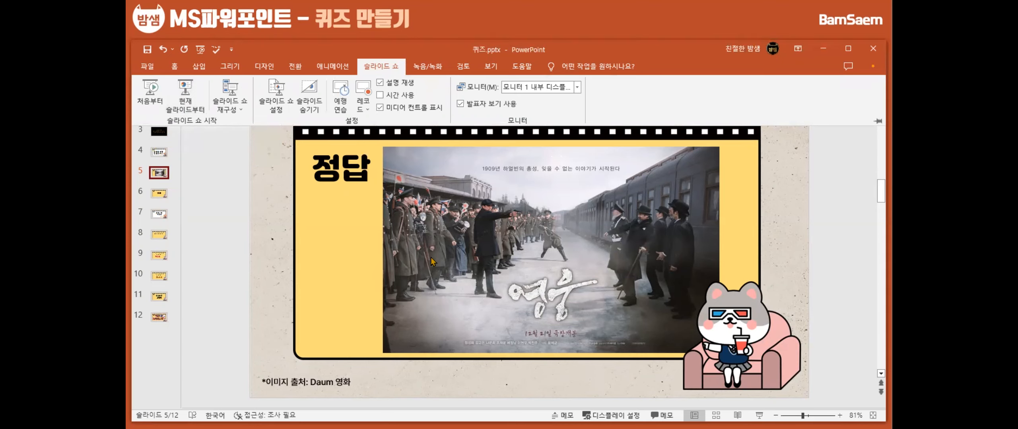
left_click(158, 155)
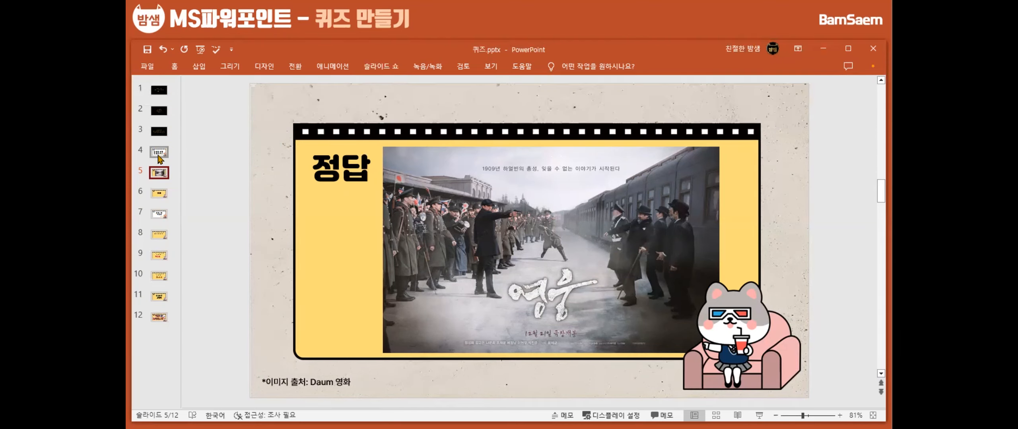